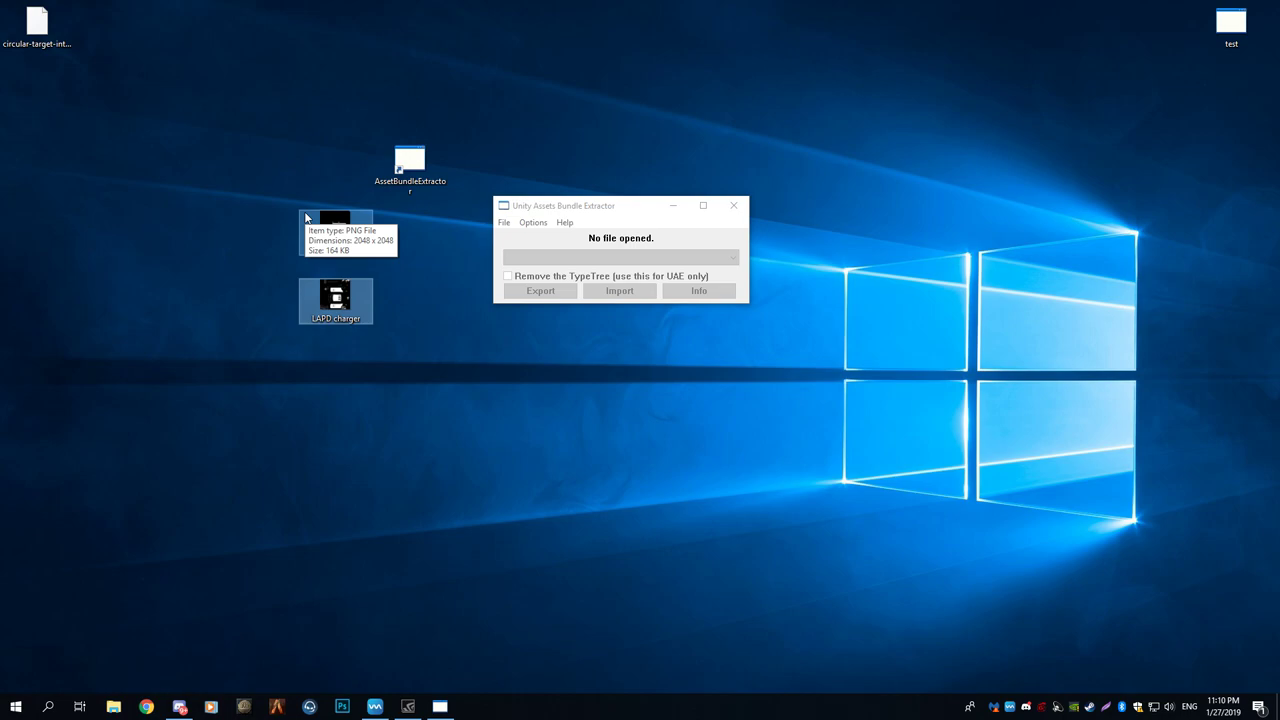
left_click(343, 229)
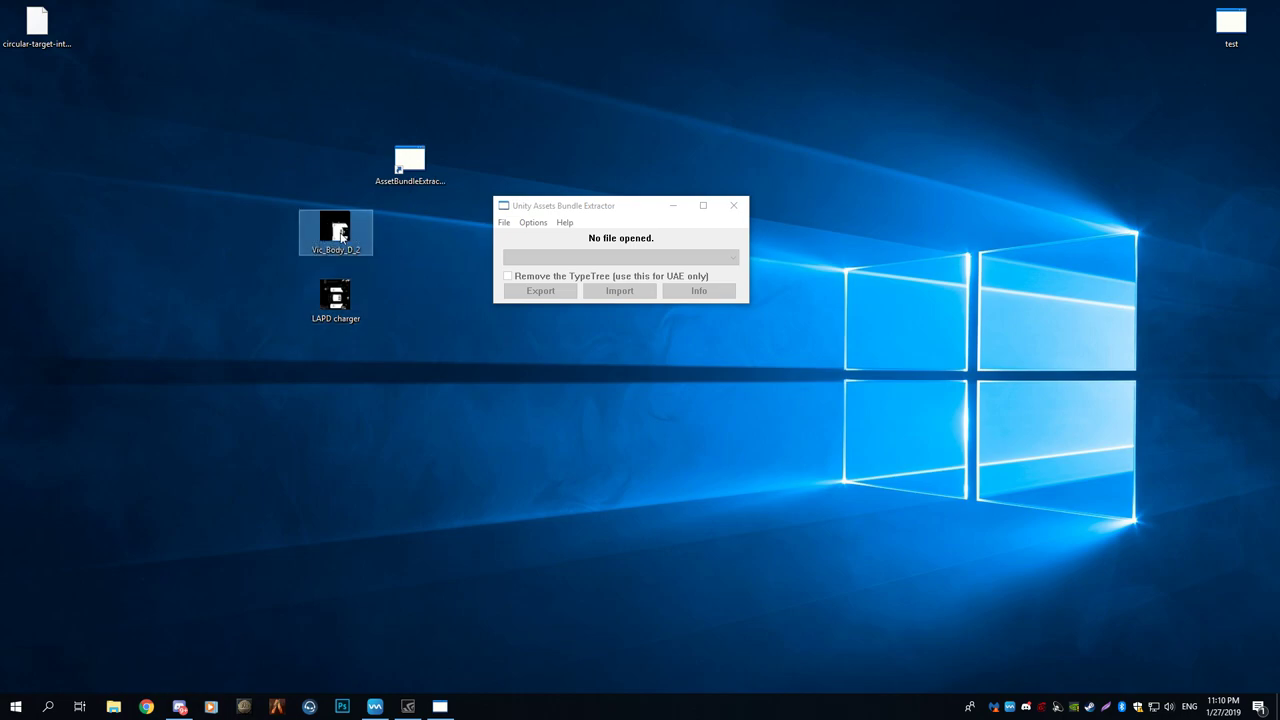
left_click_drag(403, 318, 296, 207)
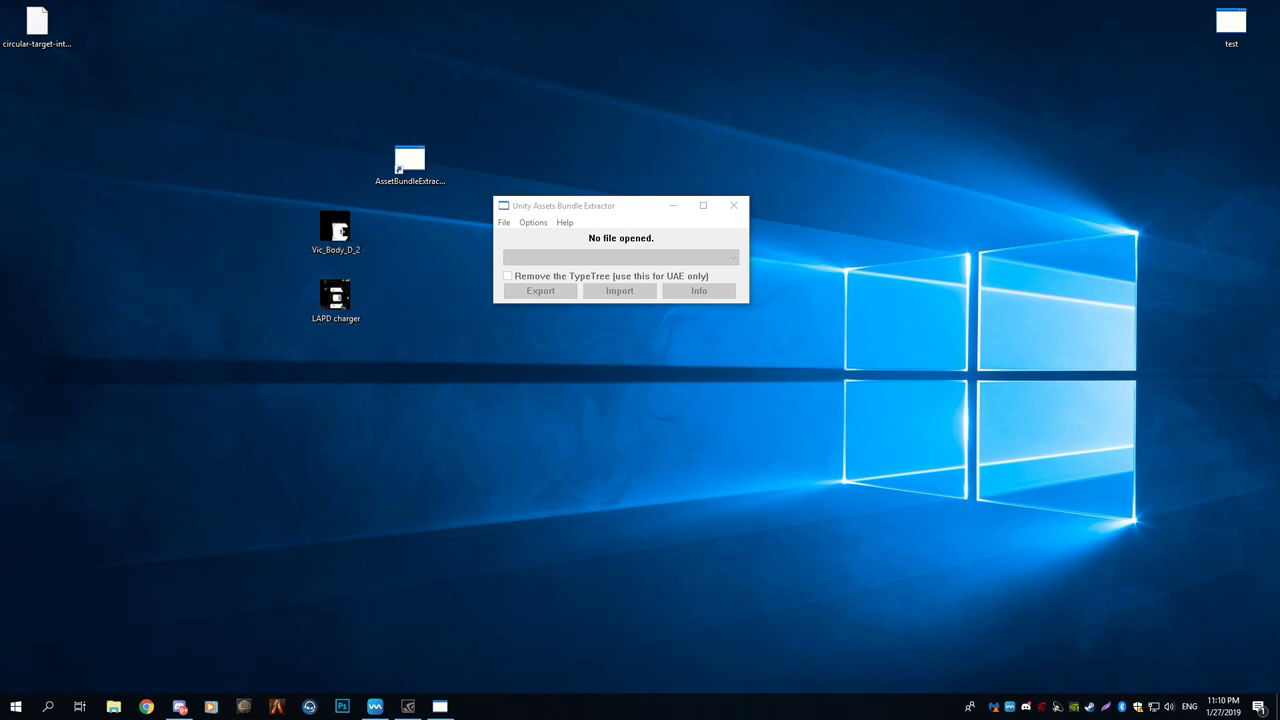
left_click(410, 178)
left_click_drag(536, 210, 510, 229)
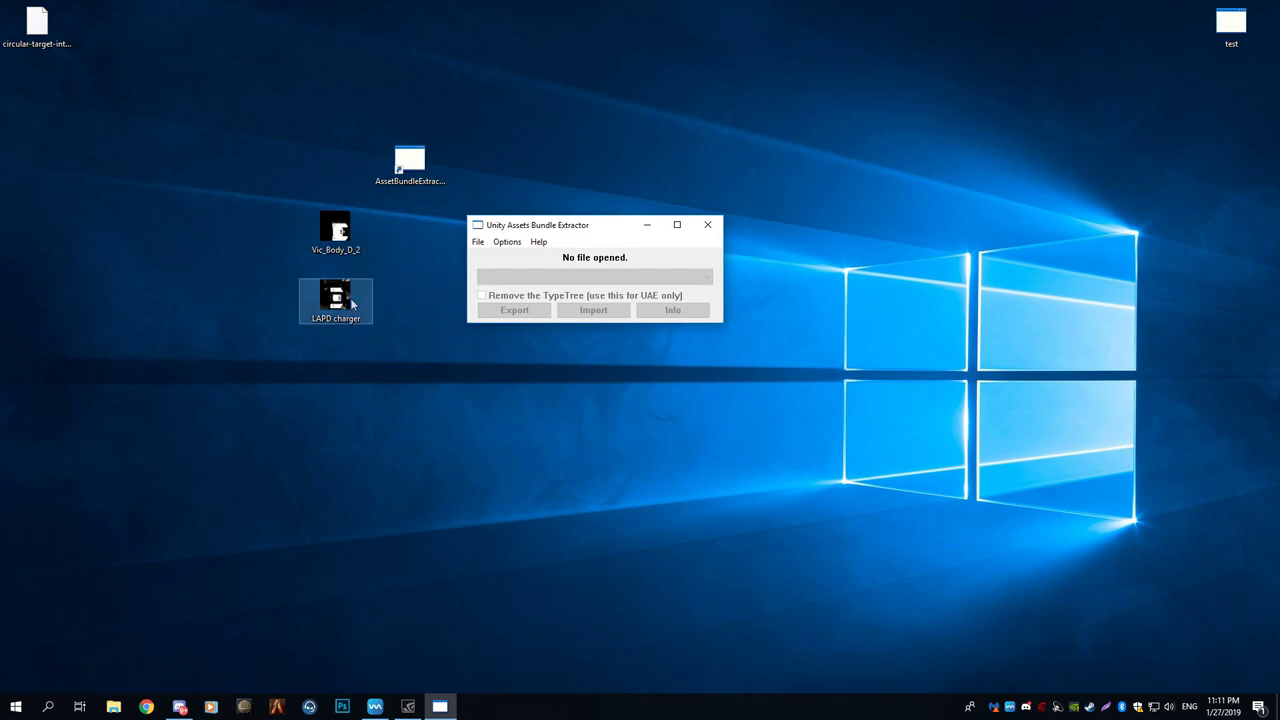
Step: Preview the vehicle texture image files on the desktop, close the viewer and dismiss the error message
double_click(334, 229)
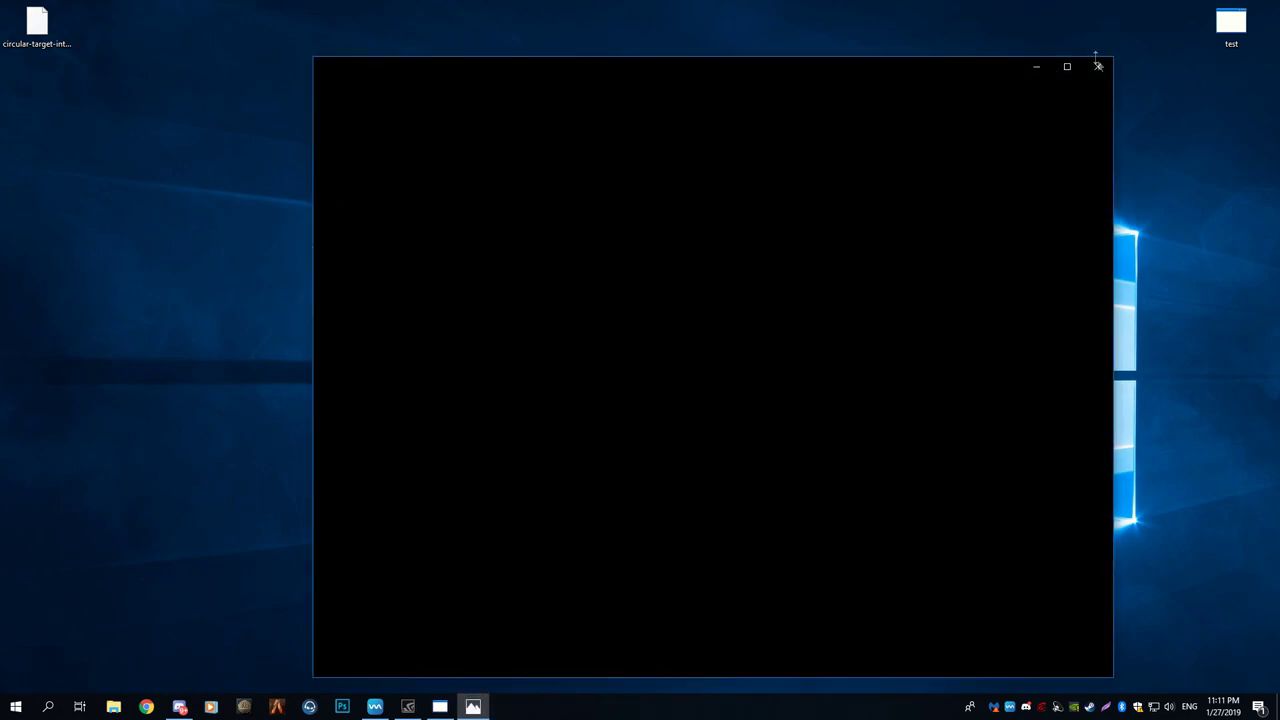
left_click(1095, 67)
left_click(482, 243)
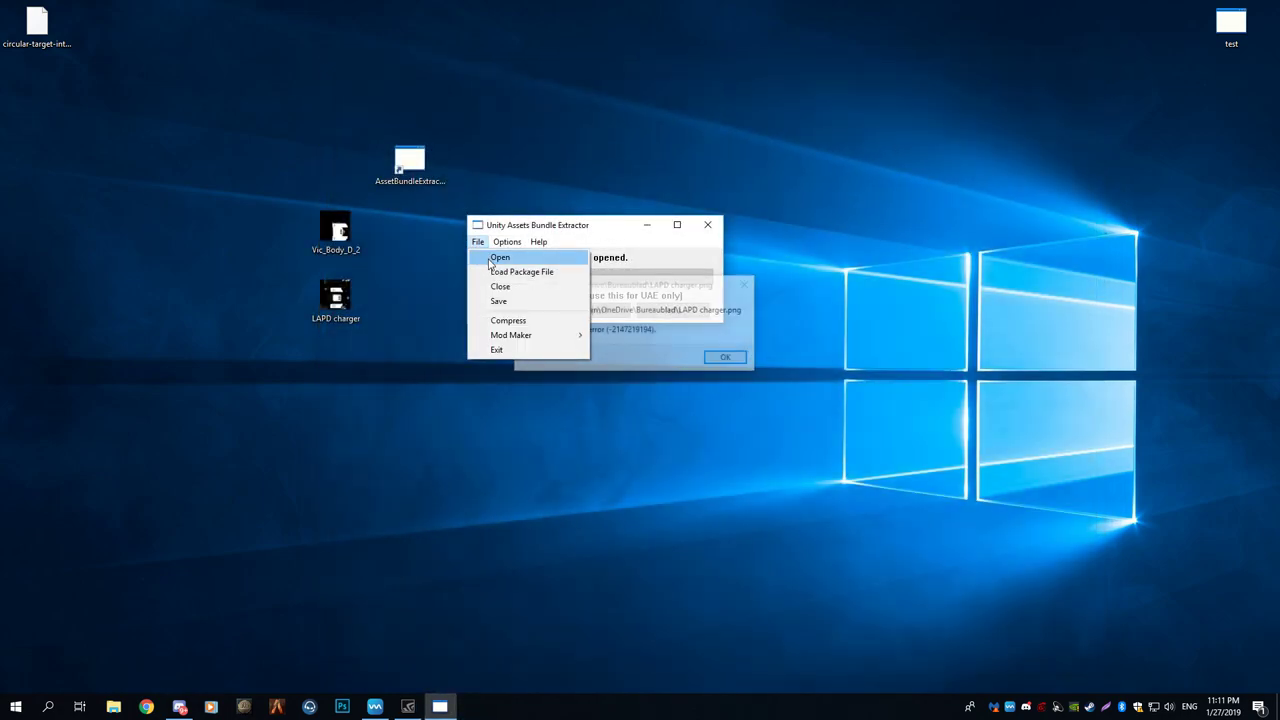
left_click(728, 359)
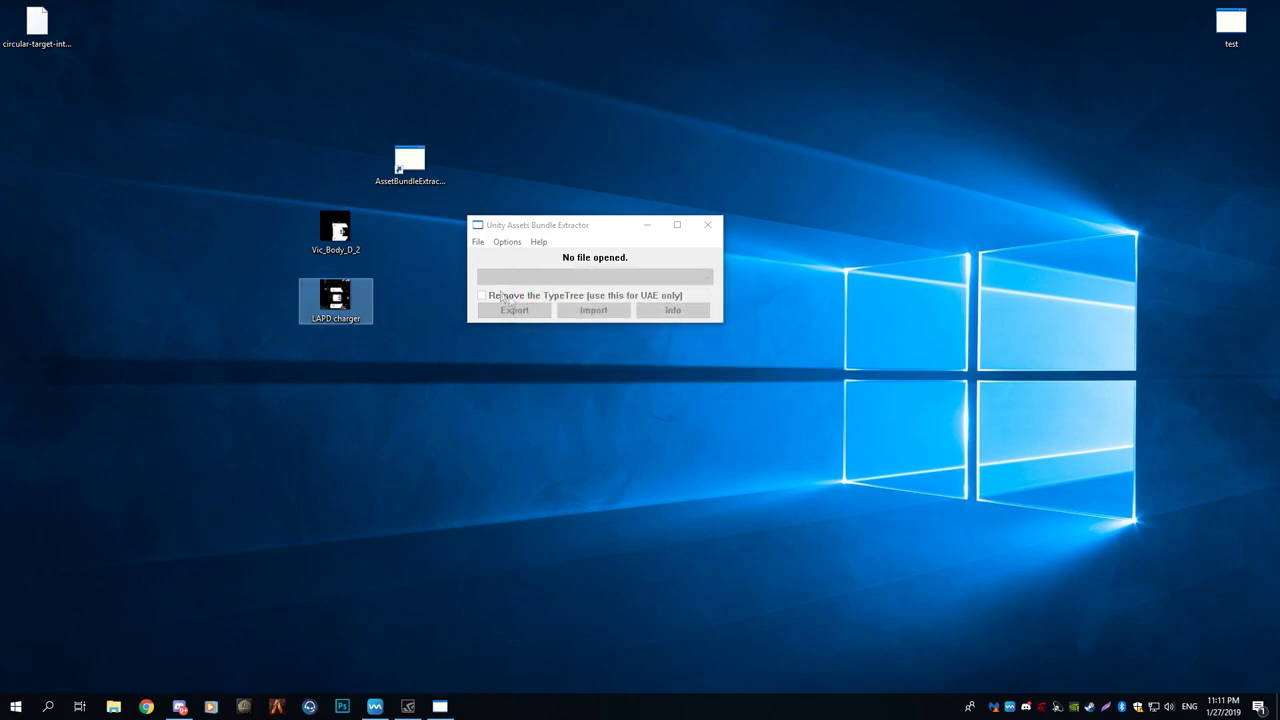
Step: Open resources.assets from the Flashing Lights game's flashinglights_Data folder
left_click(478, 242)
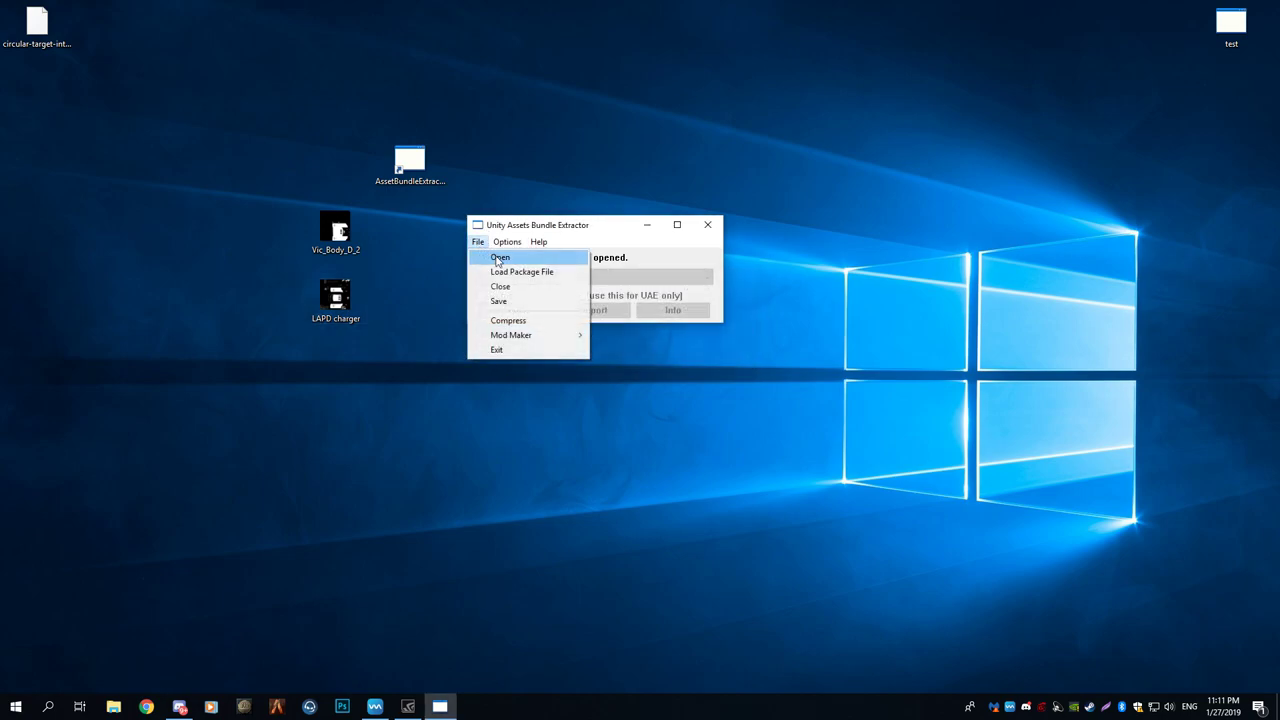
left_click(483, 260)
scroll(531, 390, "up", 5)
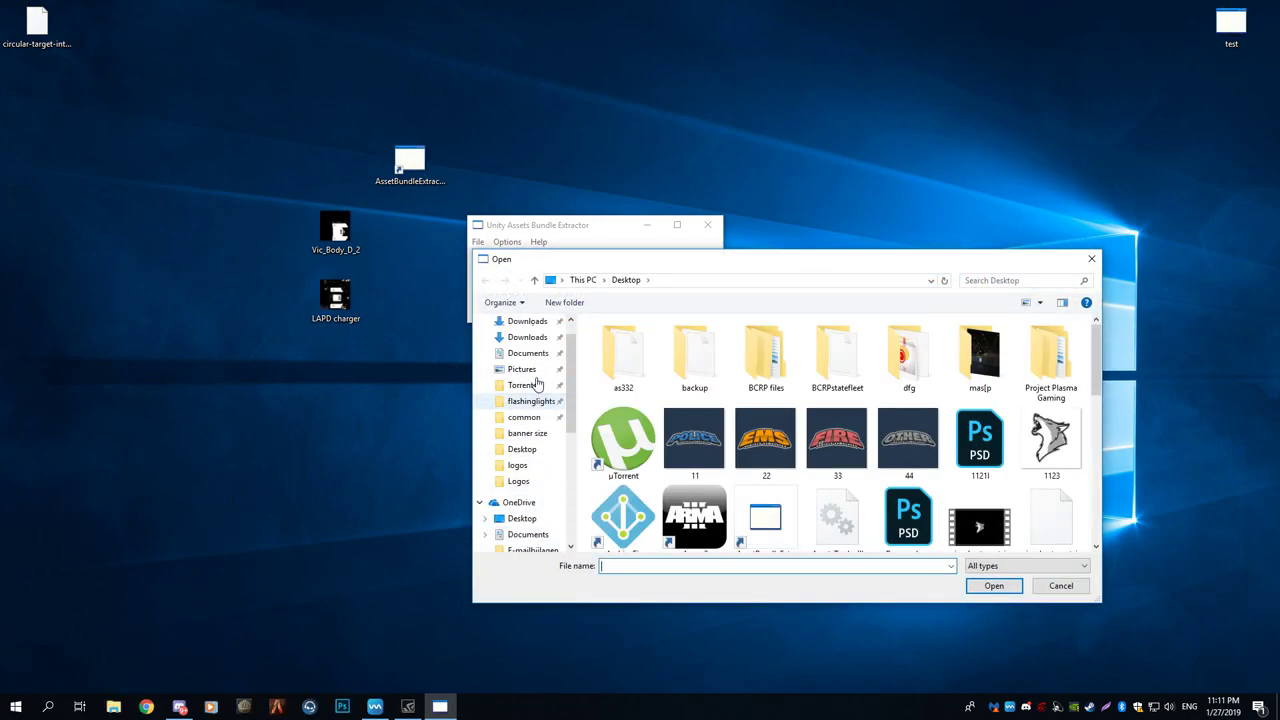
left_click(528, 403)
left_click(640, 410)
key("r")
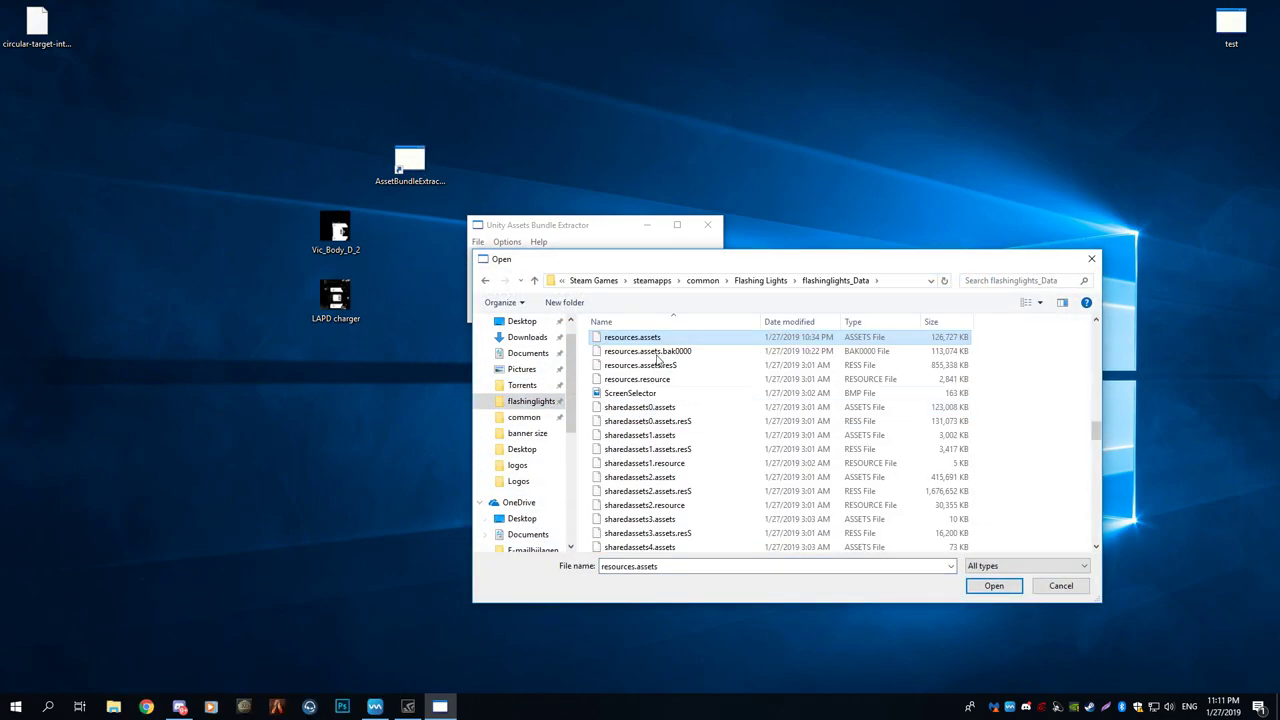
key("Return")
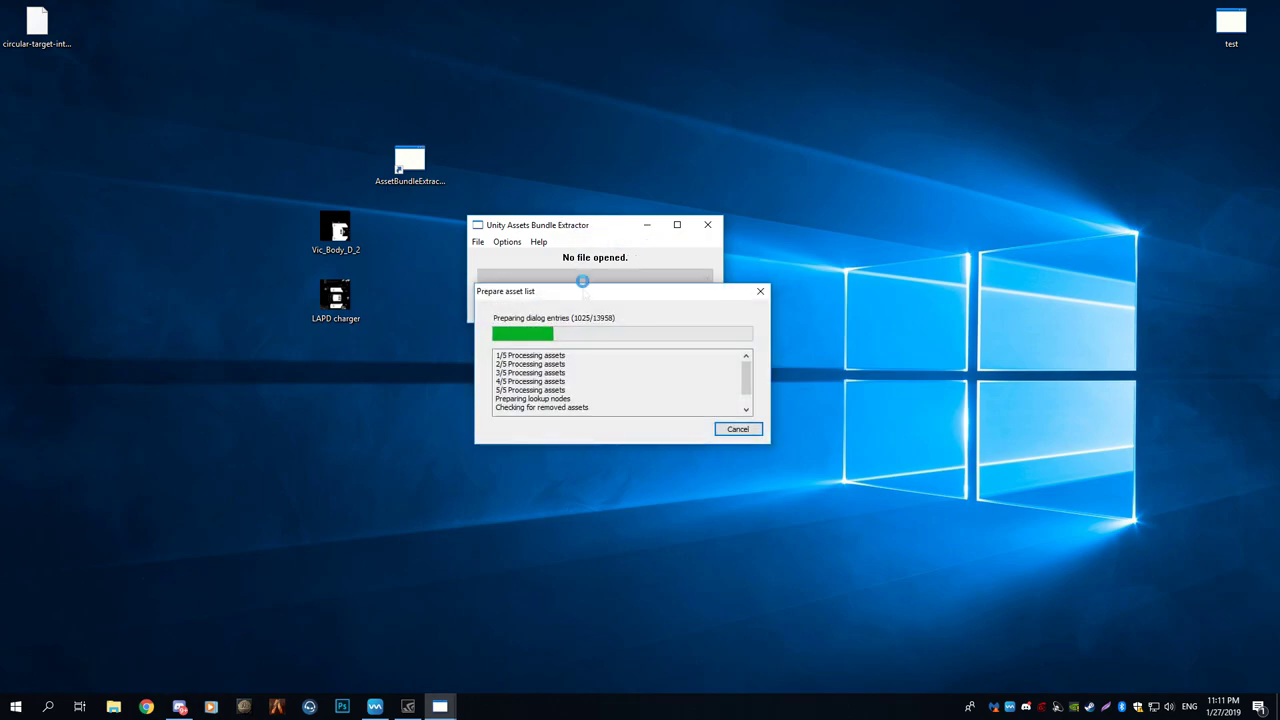
Step: Find the Police_2_Body_D Texture2D asset in the asset list and open it with the Edit plugin
left_click(517, 312)
left_click(518, 340)
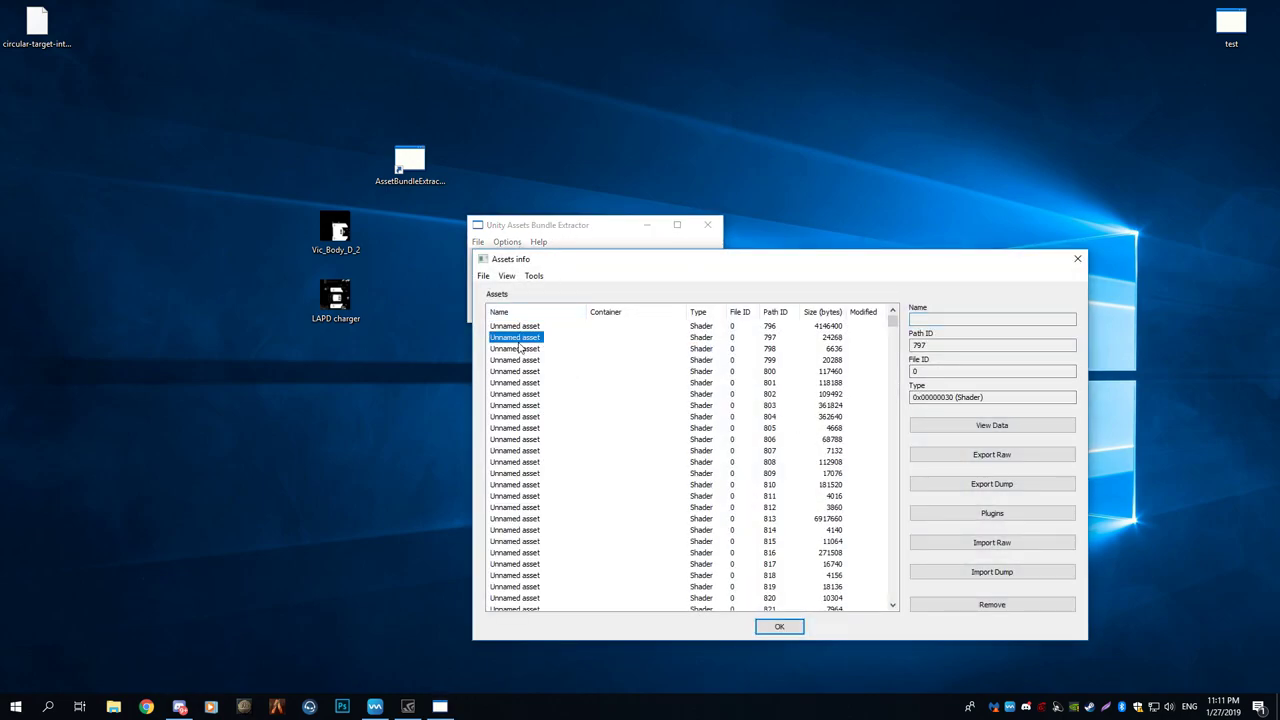
type("pol")
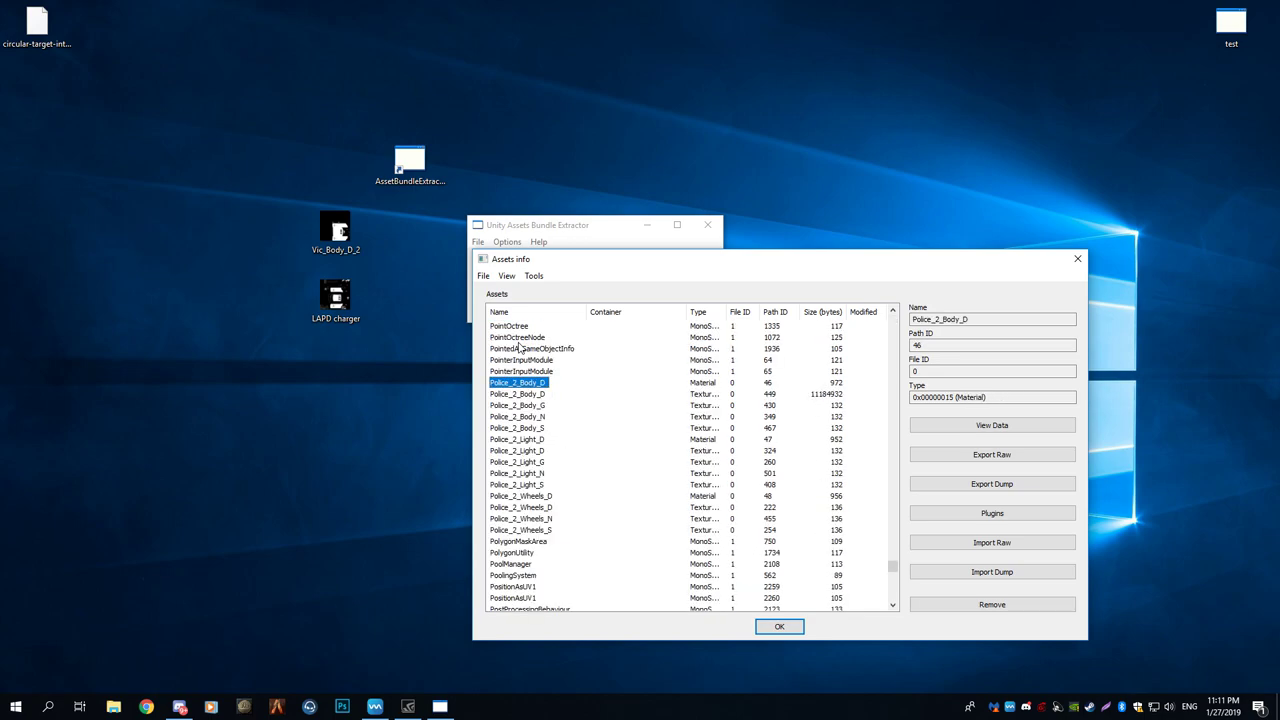
key("Down")
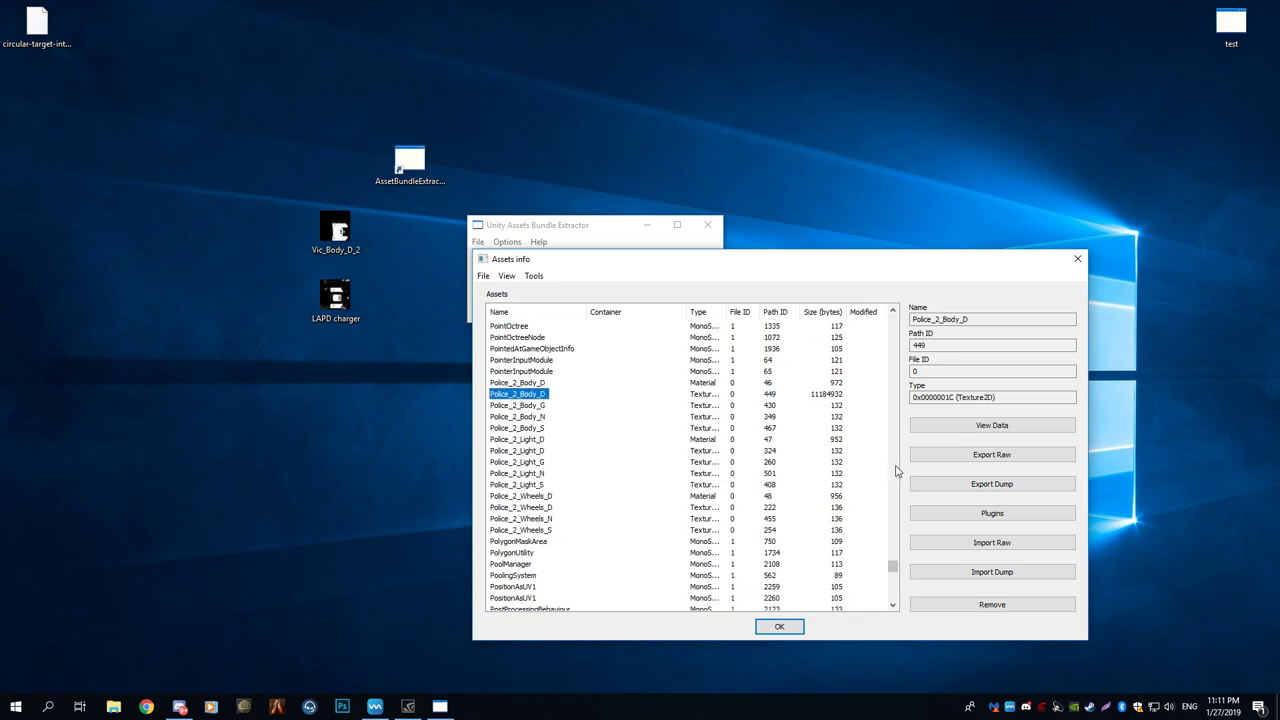
left_click(1010, 512)
left_click(512, 331)
key("Return")
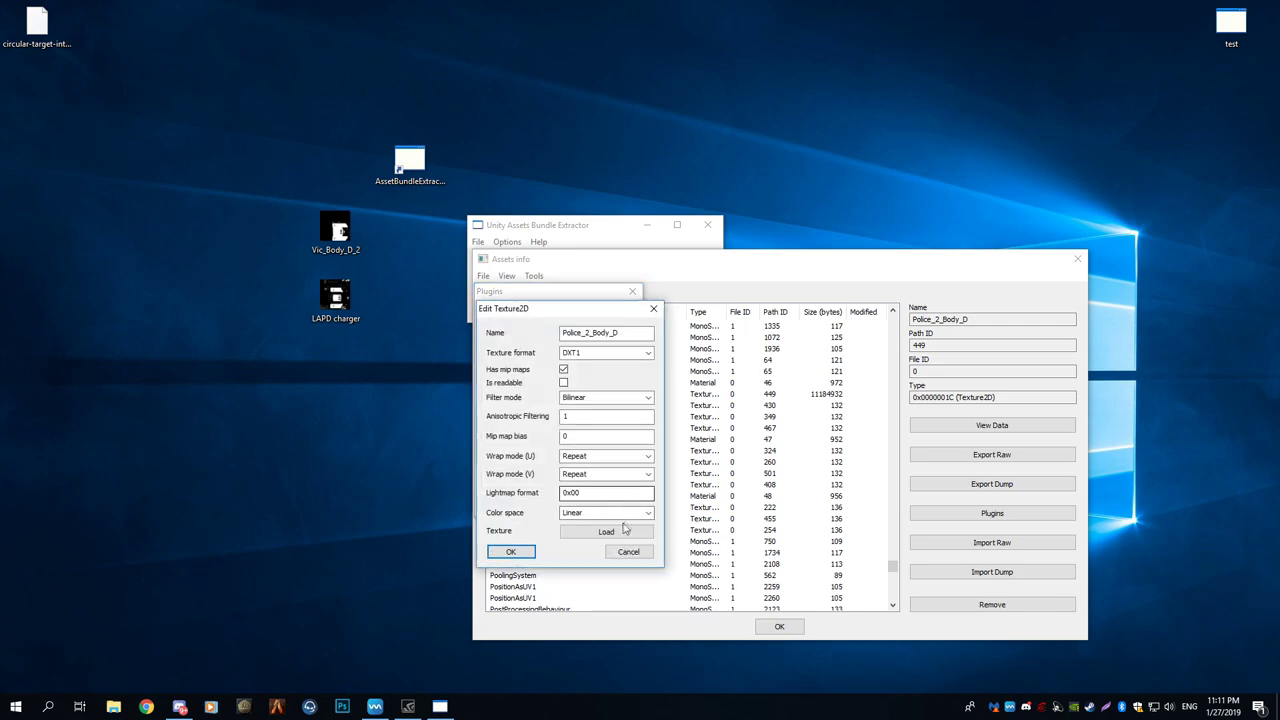
Step: Load the LAPD charger image from the OneDrive desktop as the Police_2_Body_D texture and apply the edit
left_click(607, 531)
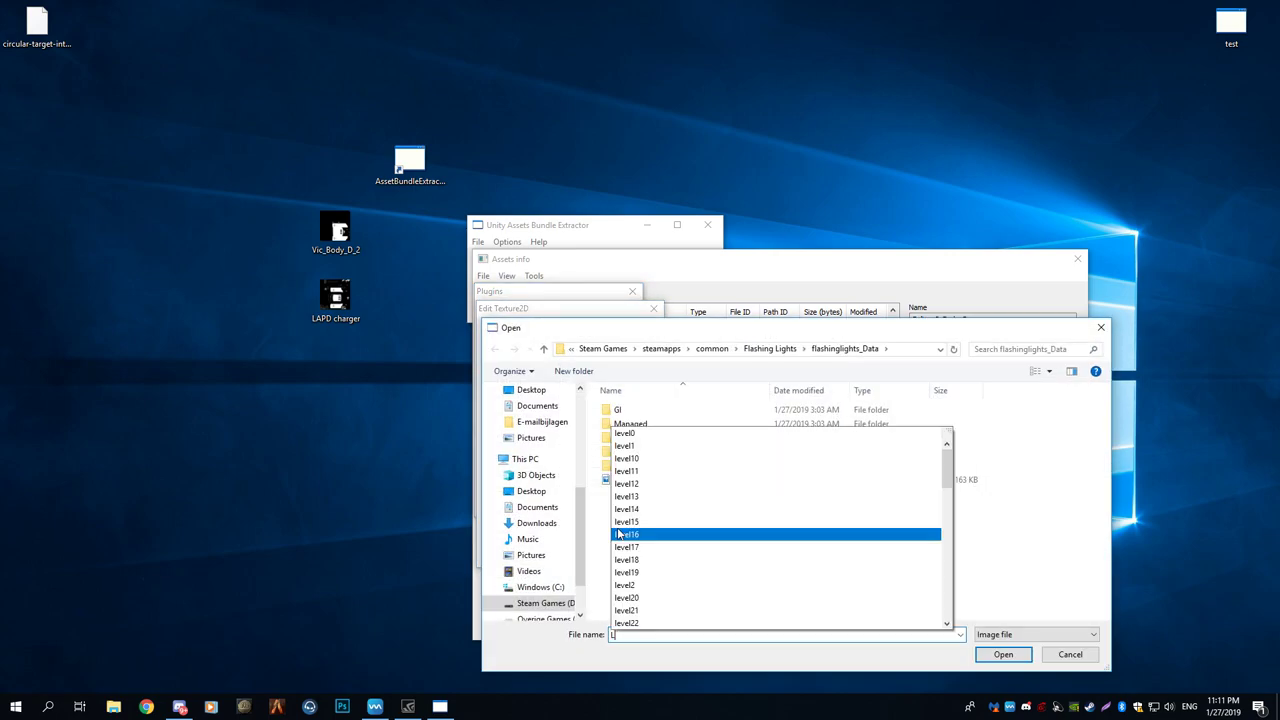
left_click(526, 392)
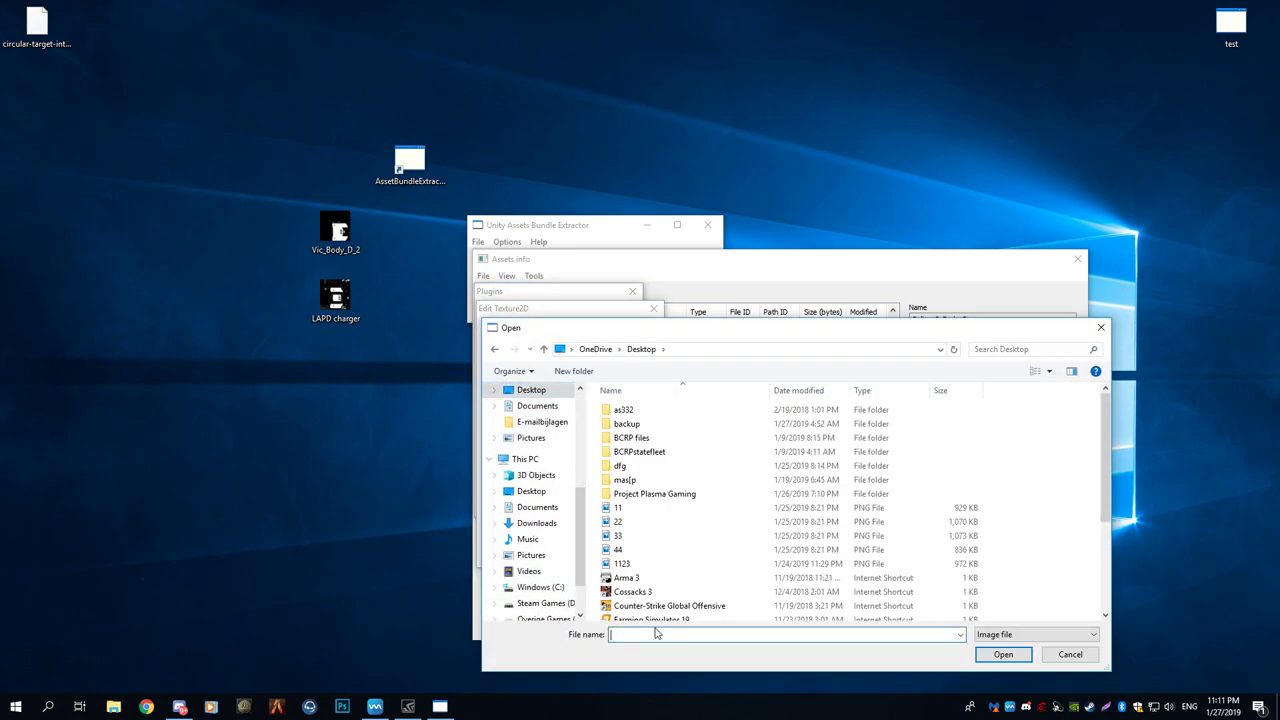
type("LAPD")
key("Down")
key("Return")
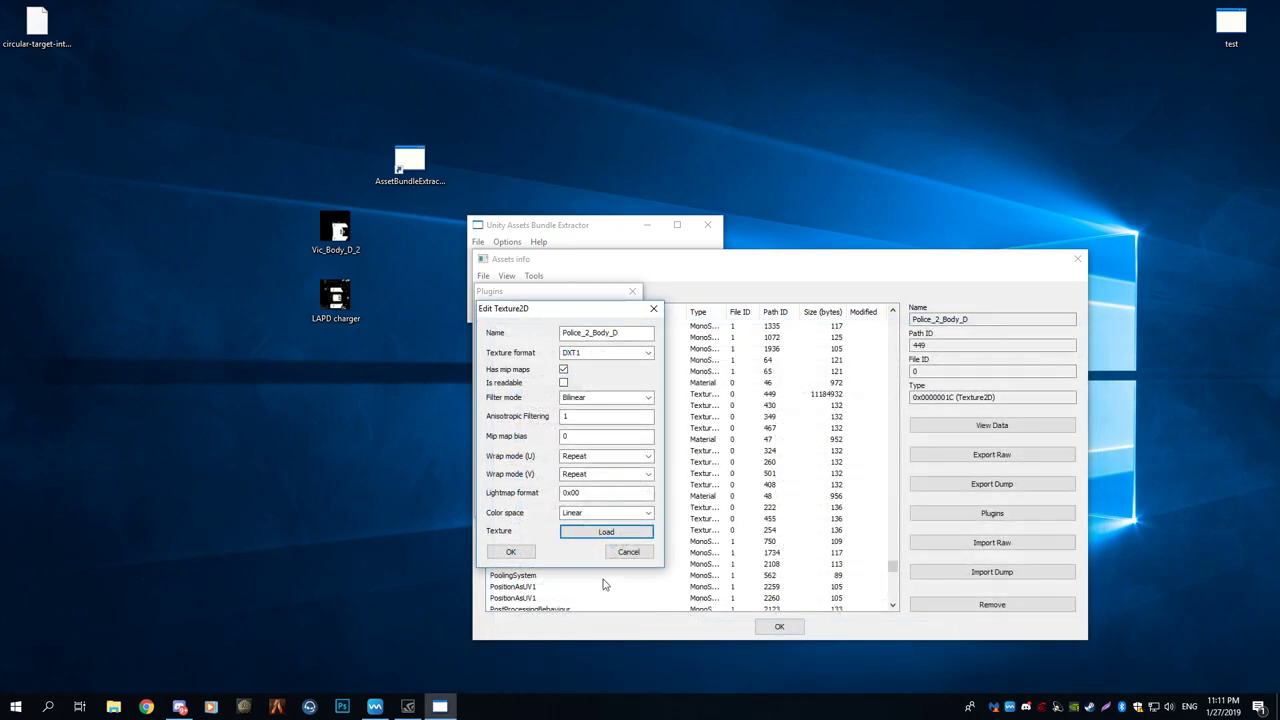
left_click(560, 368)
key("Return")
Step: Find the Vic_Body_Police_D Texture2D asset in the asset list and open it with the Edit plugin
left_click(535, 350)
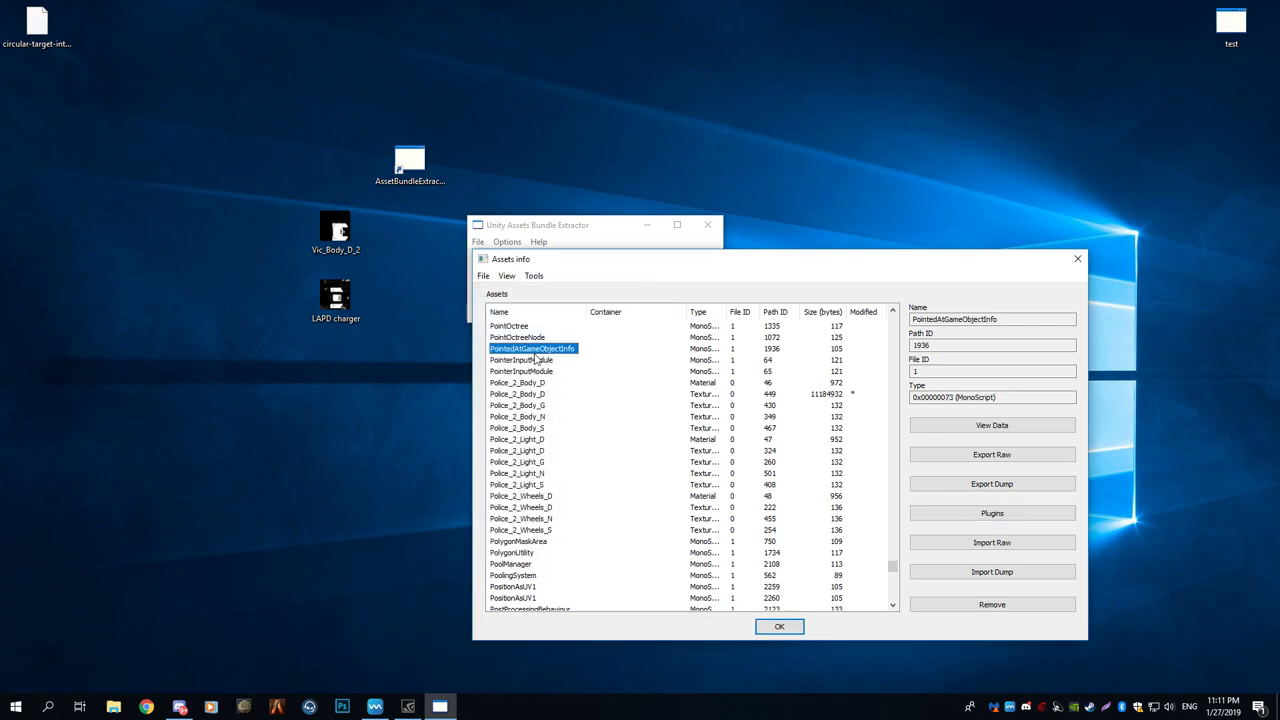
type("vi")
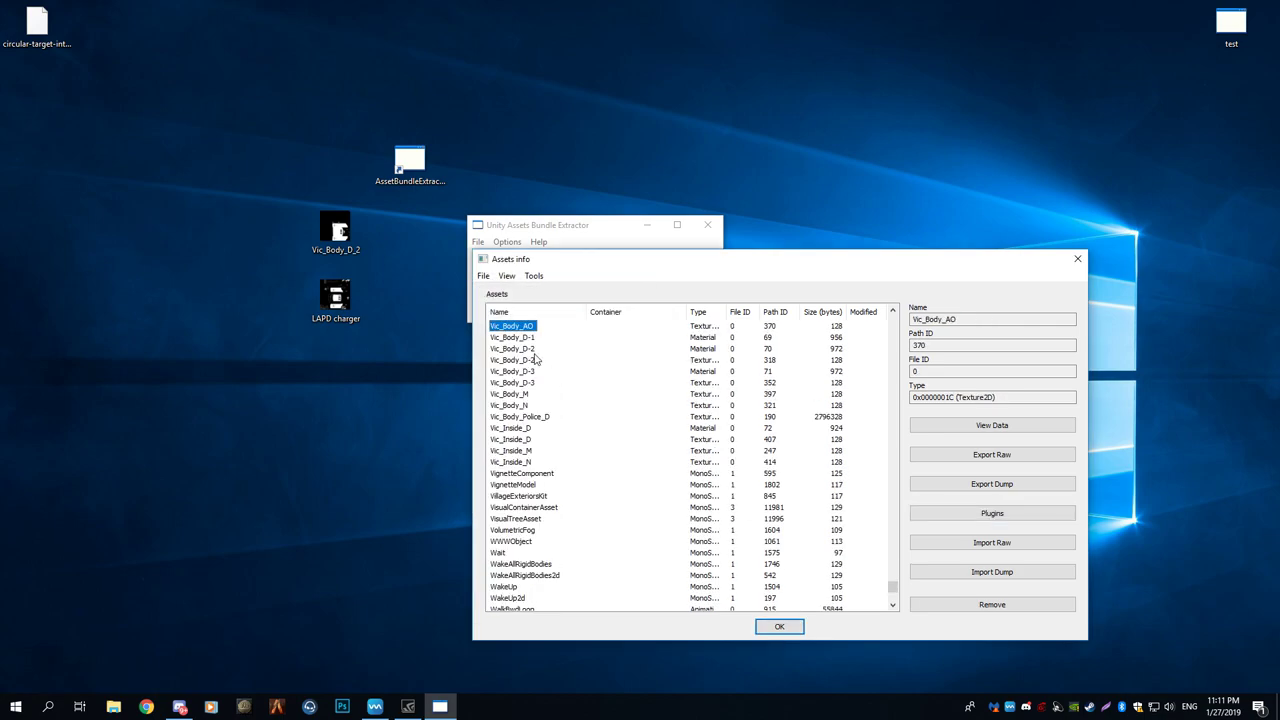
left_click(522, 420)
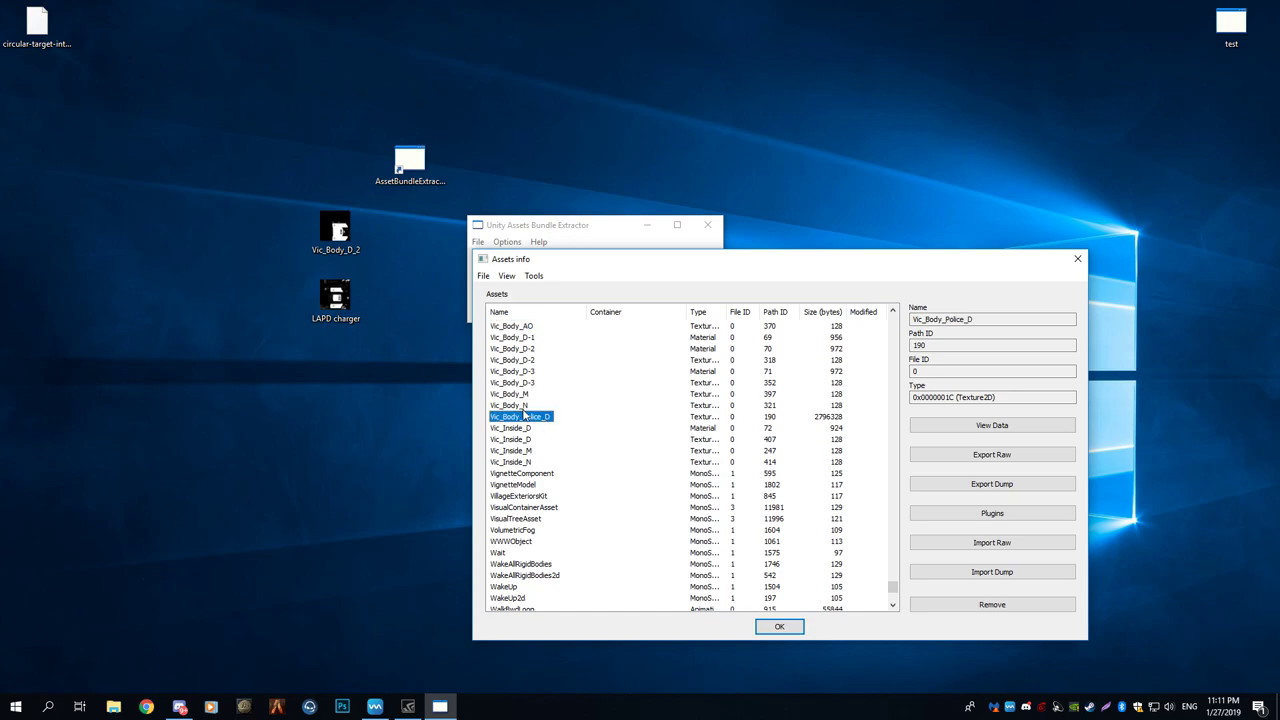
scroll(524, 412, "up", 2)
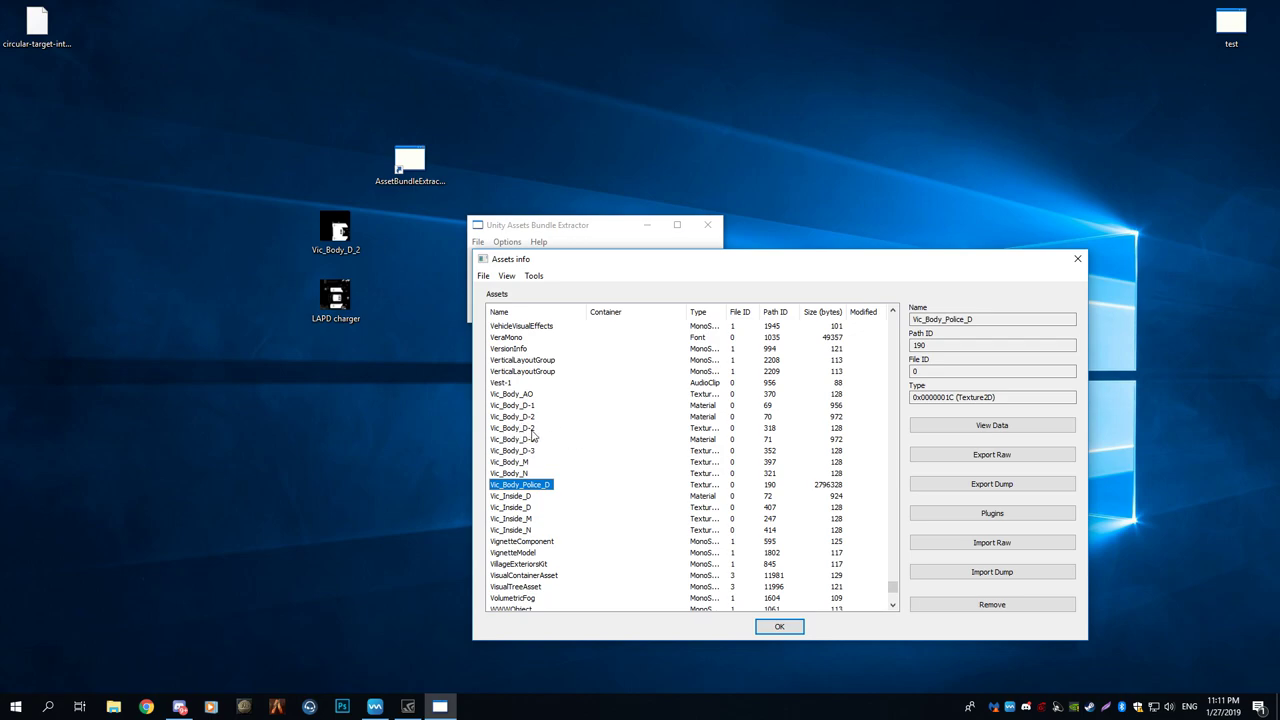
left_click(992, 513)
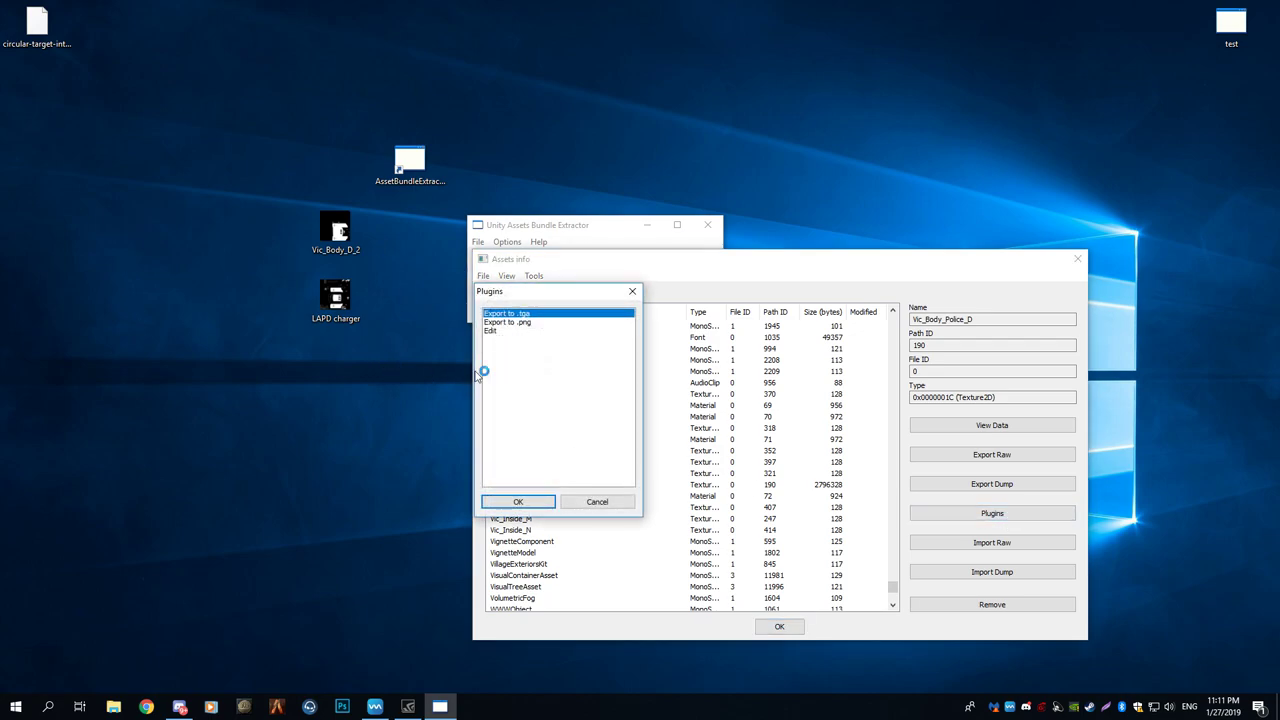
left_click(492, 331)
left_click(518, 501)
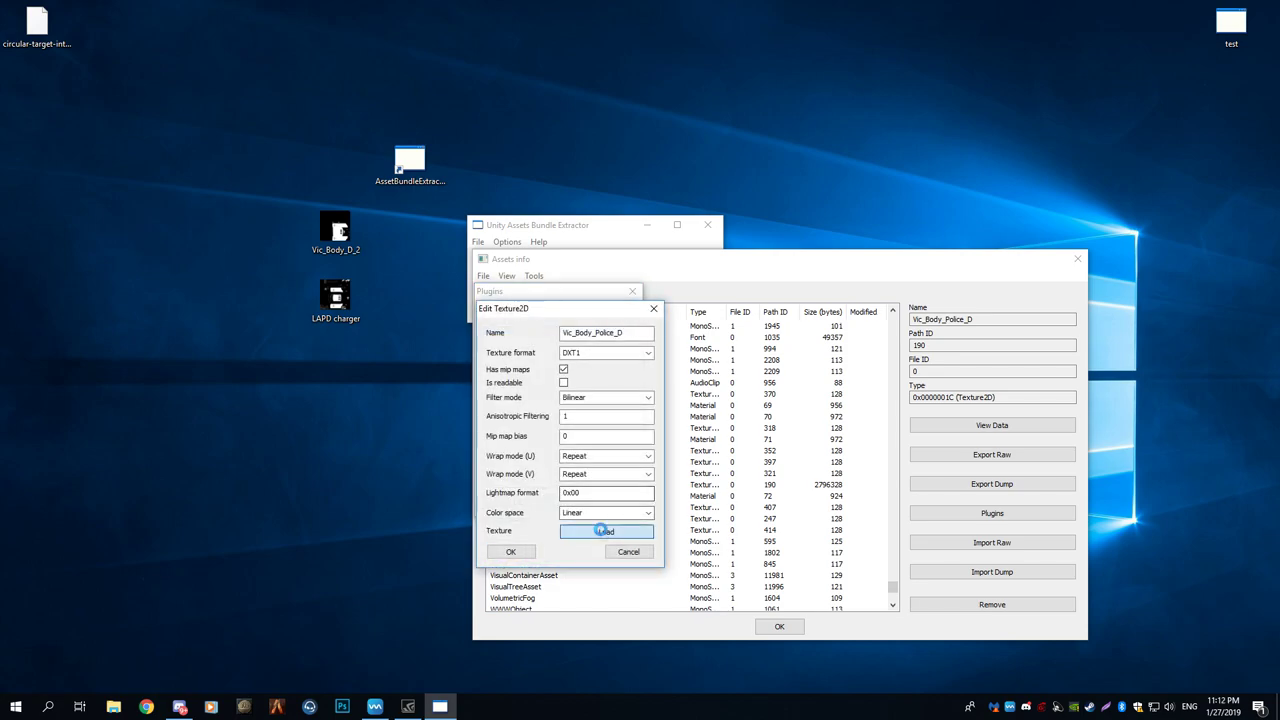
Step: Load Vic_Body_D_2.png as the Vic_Body_Police_D texture and apply the edit
left_click(608, 528)
type("vic")
key("Down")
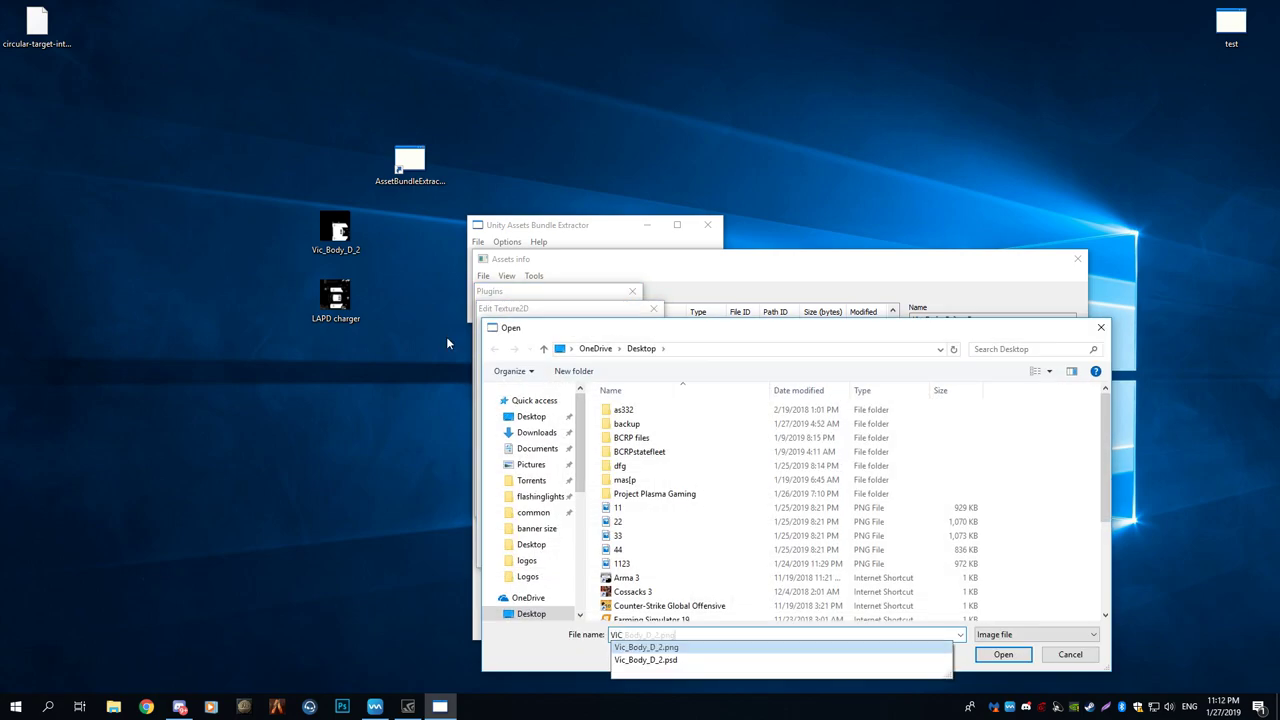
key("Return")
left_click(511, 551)
left_click(566, 367)
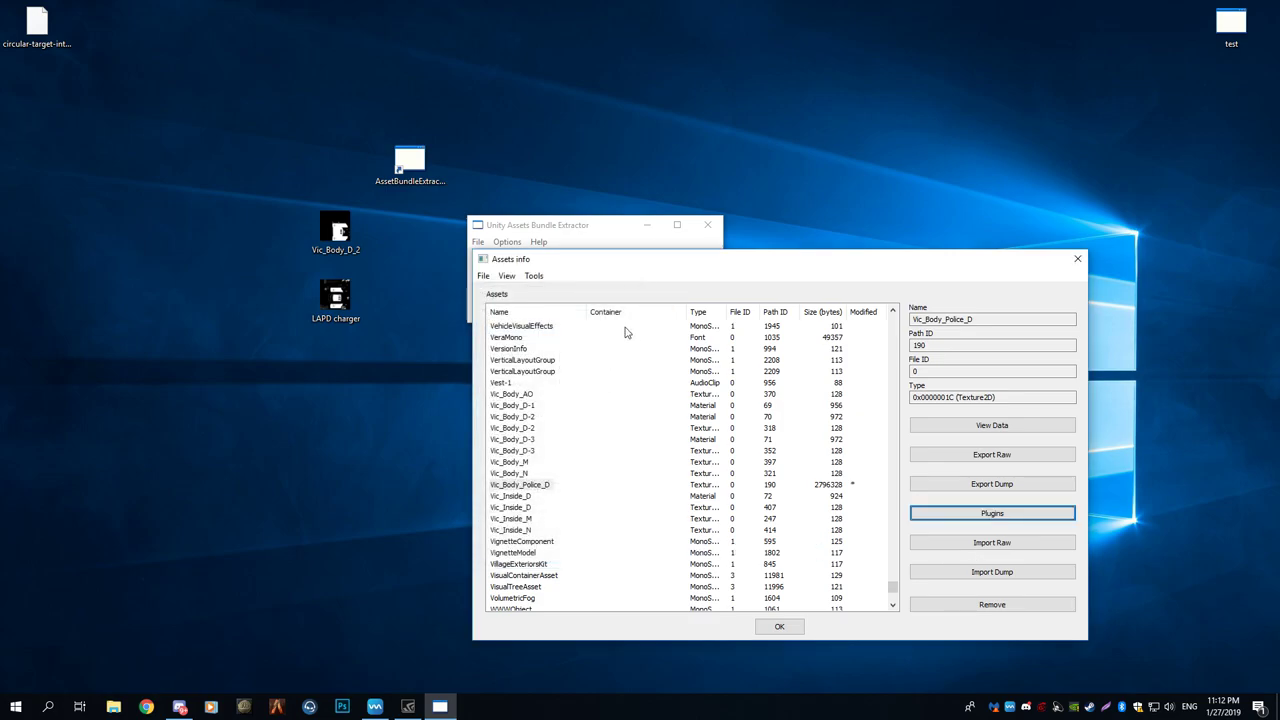
Step: Start creating a standalone .exe mod installer from the modified assets
left_click_drag(565, 263, 599, 161)
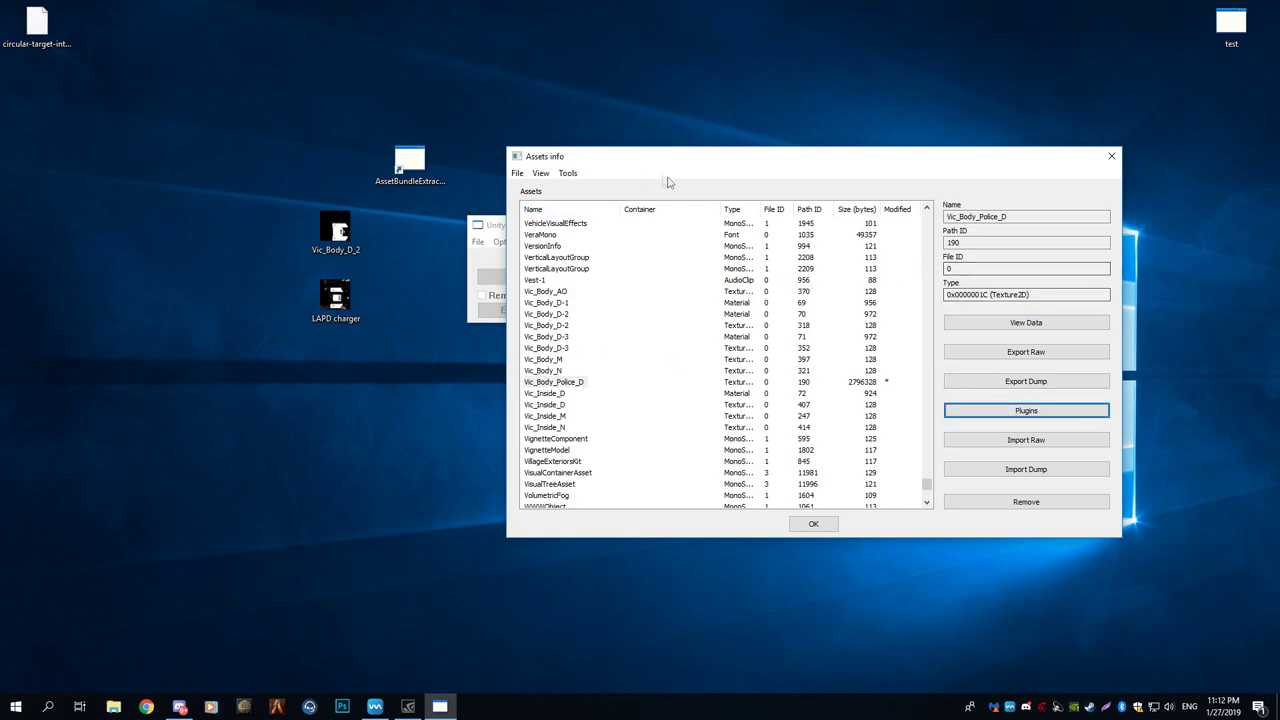
left_click(518, 174)
key("Left")
mouse_move(517, 173)
mouse_move(550, 217)
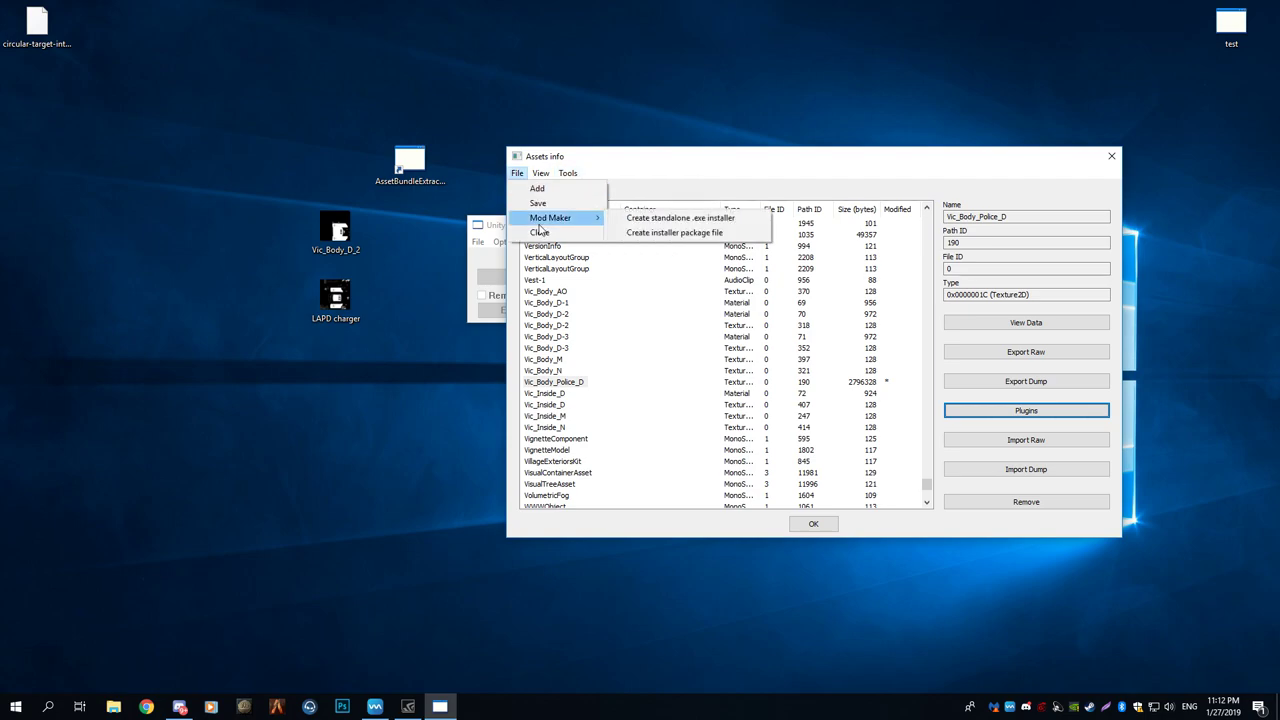
left_click(636, 218)
left_click_drag(648, 184, 590, 225)
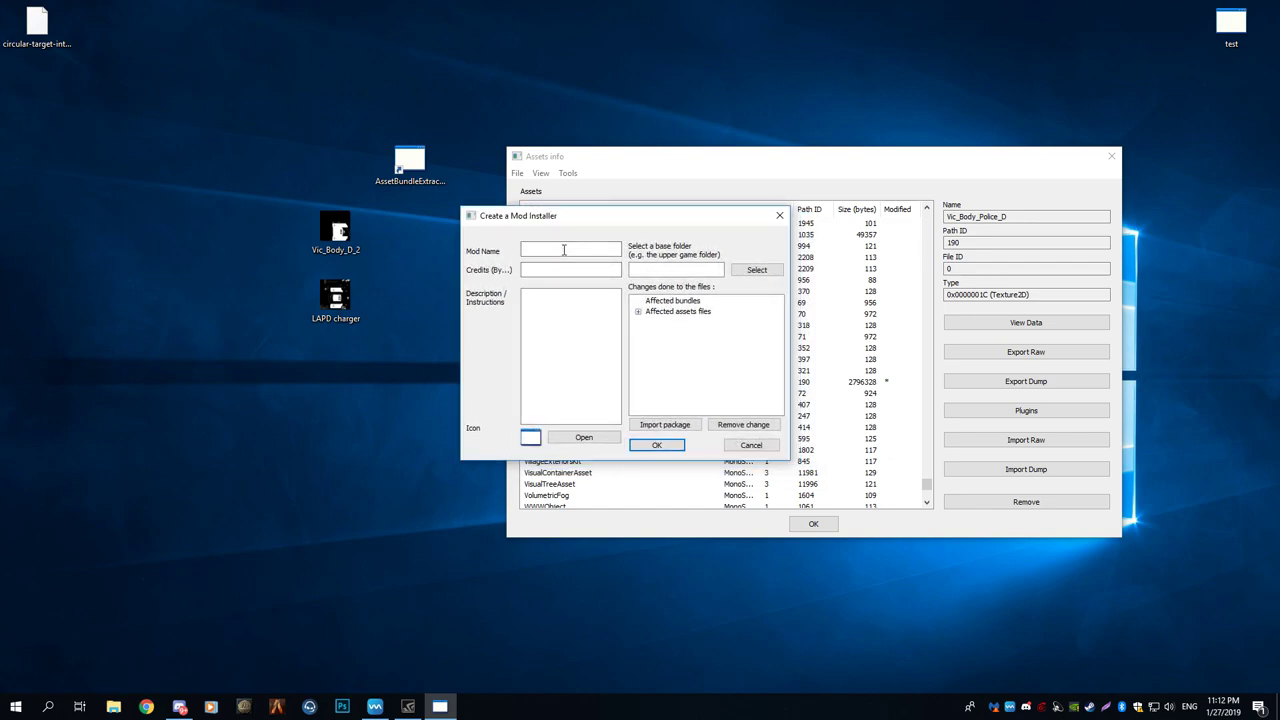
Step: Name the mod "lapd charger and vic" and enter the three authors' usernames as the credits
left_click(564, 250)
left_click(526, 269)
type("Herogus3xD, Leosm7,")
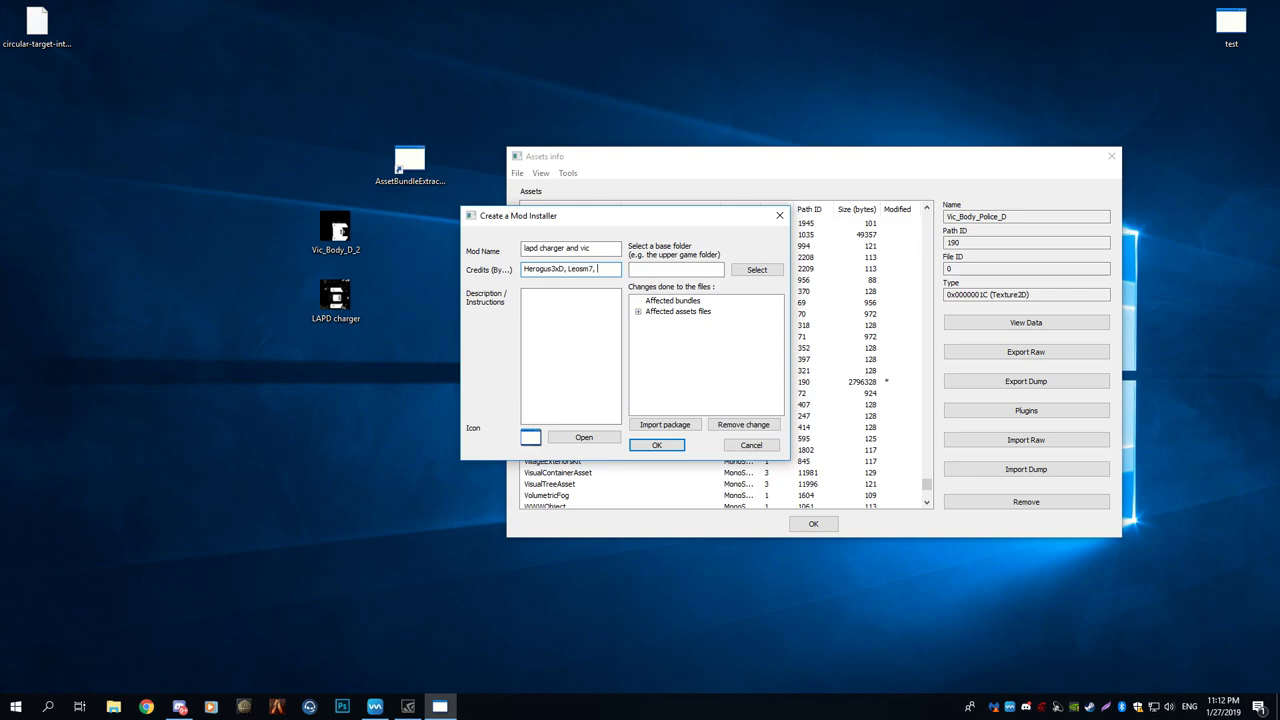
type(" Supergingercat")
Step: Fill the mod description with placeholder text, ending with "Instructions: Select flashinglights_data when installing."
left_click(585, 309)
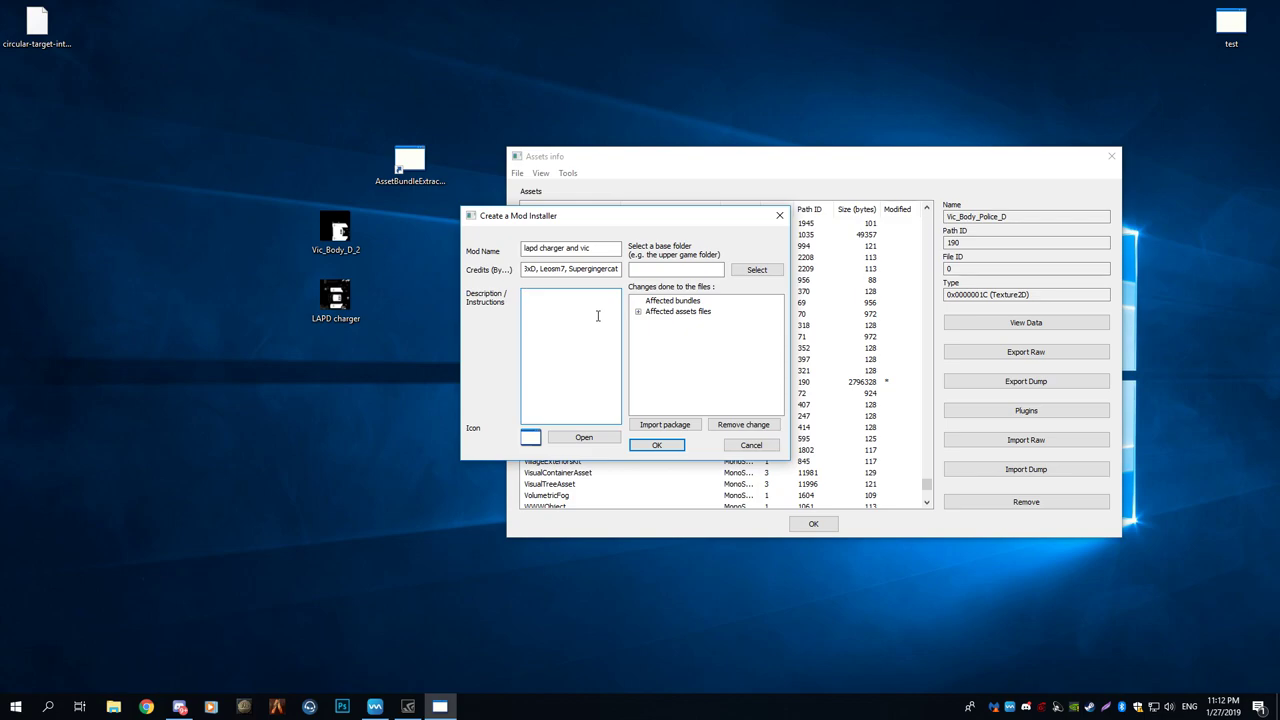
type("ausibfnrdjsid  sondaosid ")
type("DASINDPA ASINODAS")
key("Return")
type("SANIODNAISD")
key("Return")
type("ASIONBDAPI")
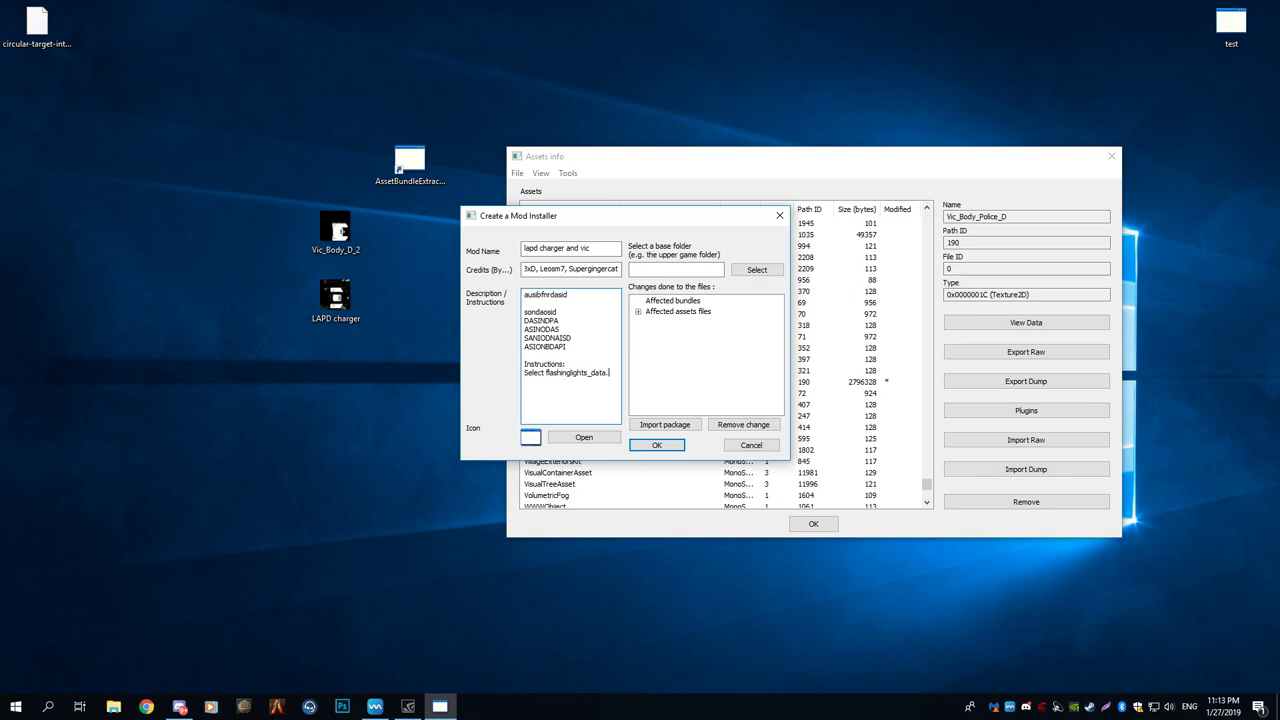
type("when installing.")
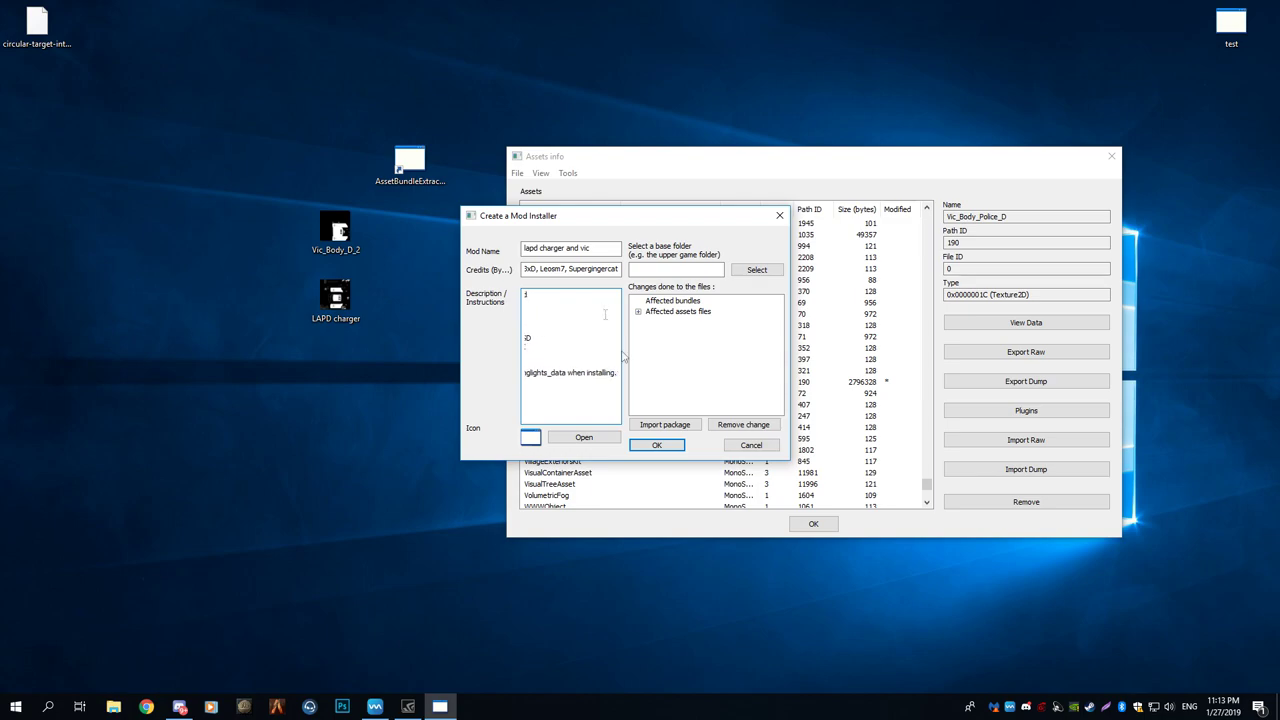
left_click_drag(586, 380, 456, 377)
left_click(548, 376)
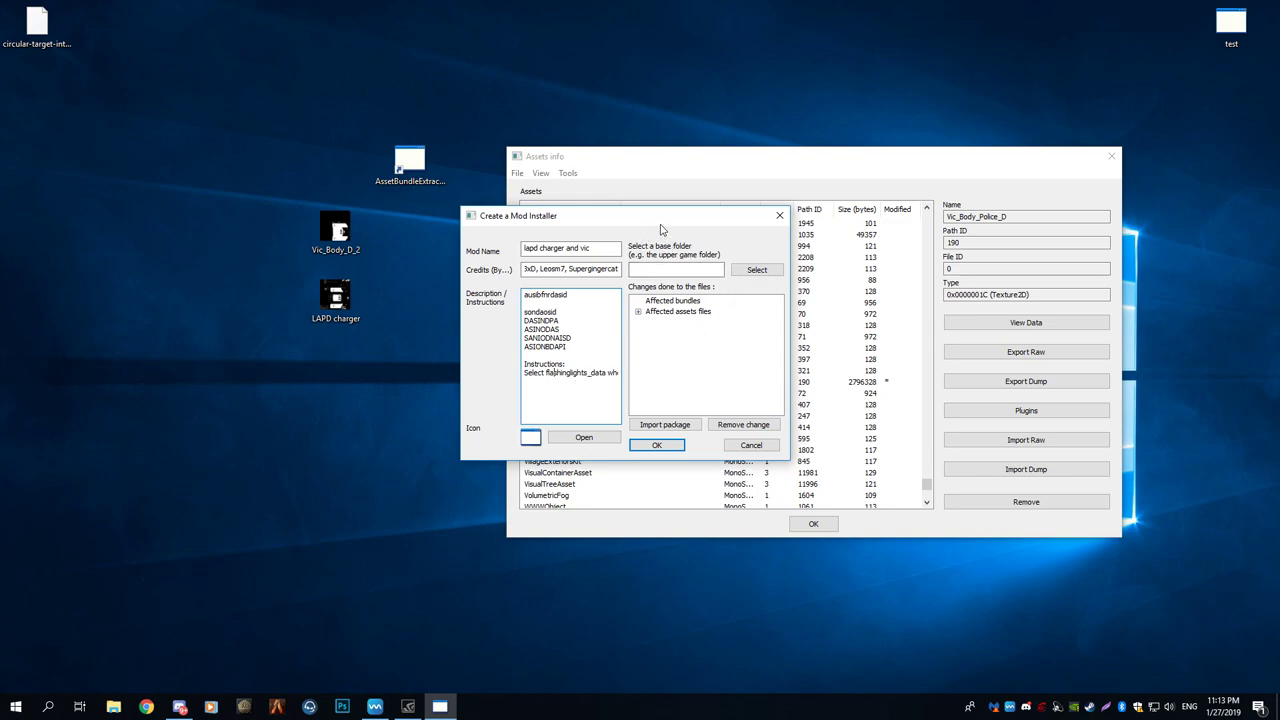
left_click_drag(654, 218, 632, 206)
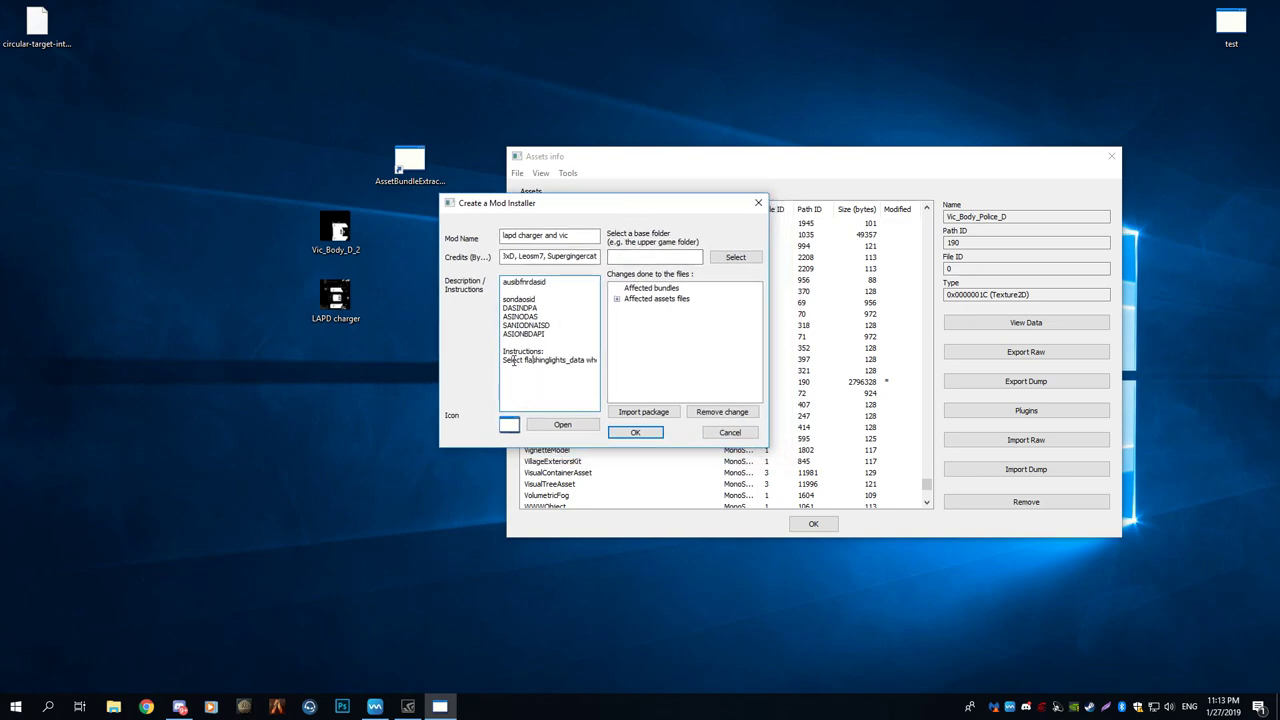
mouse_move(524, 362)
left_mouse_down()
mouse_move(550, 360)
mouse_move(541, 352)
left_mouse_up()
left_click(537, 363)
Step: Expand the affected assets files in the list of changes to examine which assets are replaced
left_click(617, 299)
left_click(629, 309)
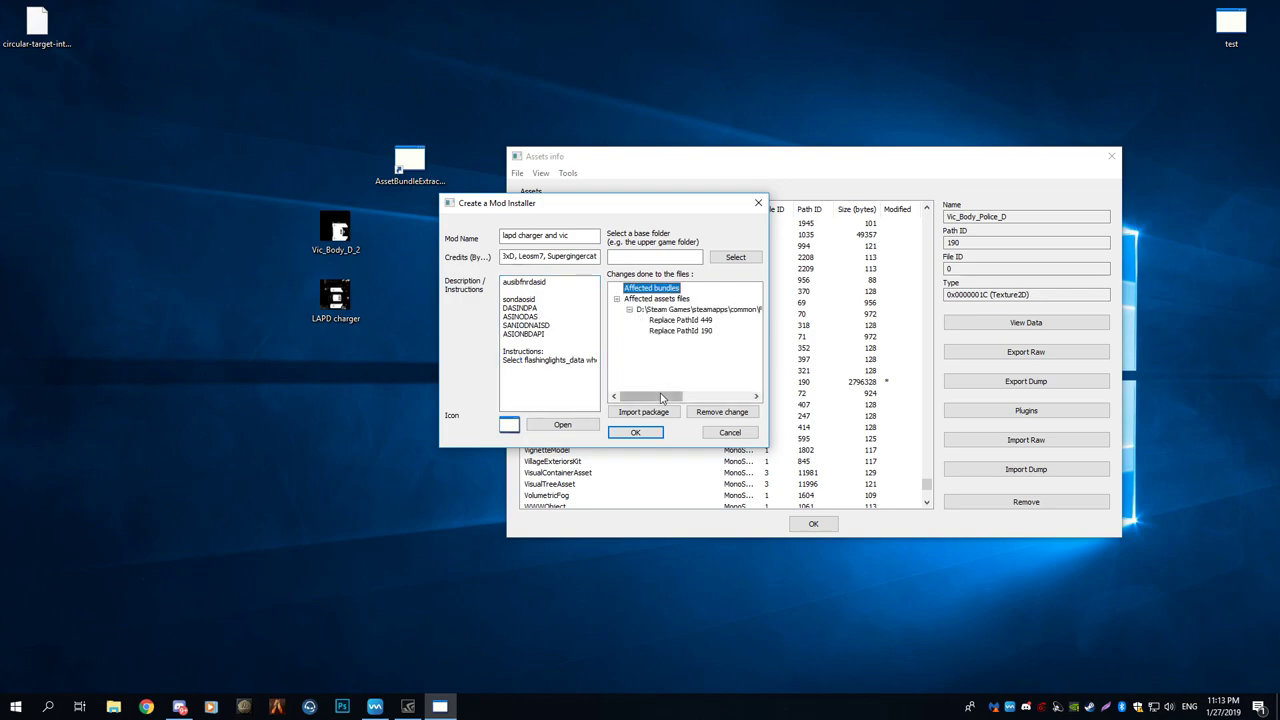
Step: Check the file path in the list of changes, confirm the mod details and agree to create a 64-bit-only installer
left_click_drag(663, 396, 669, 396)
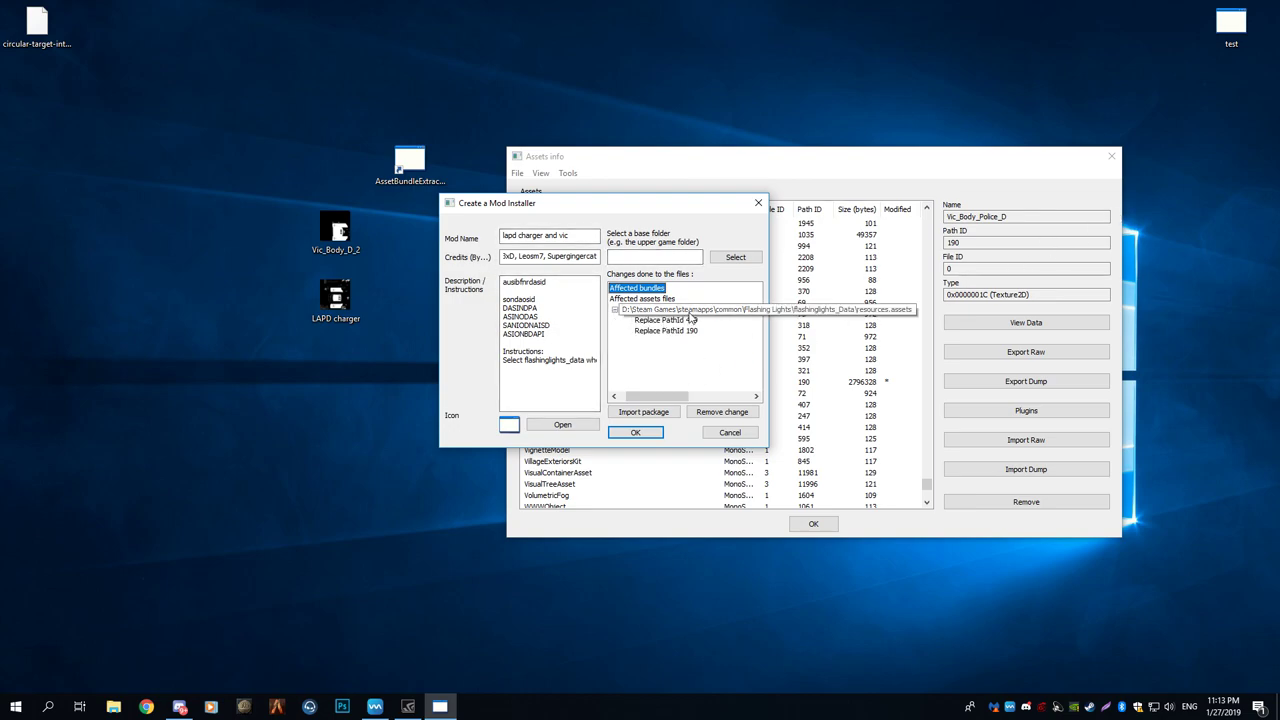
left_click_drag(658, 396, 676, 396)
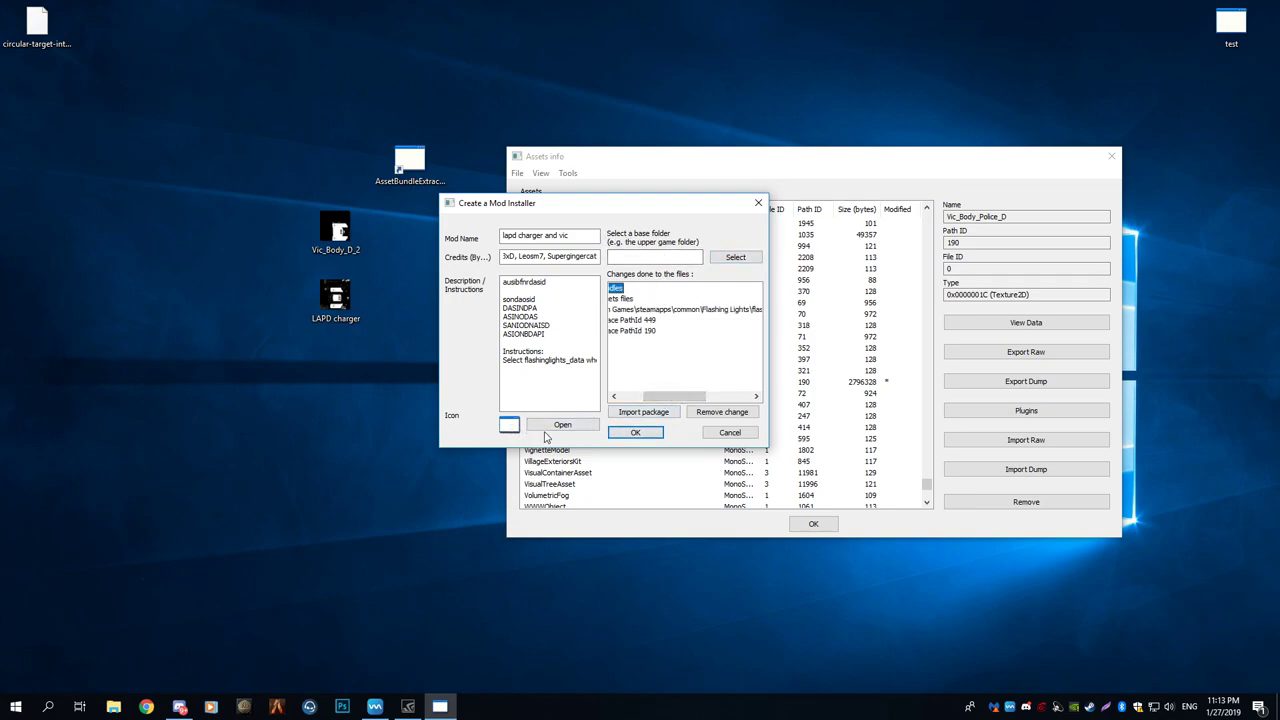
left_click(635, 432)
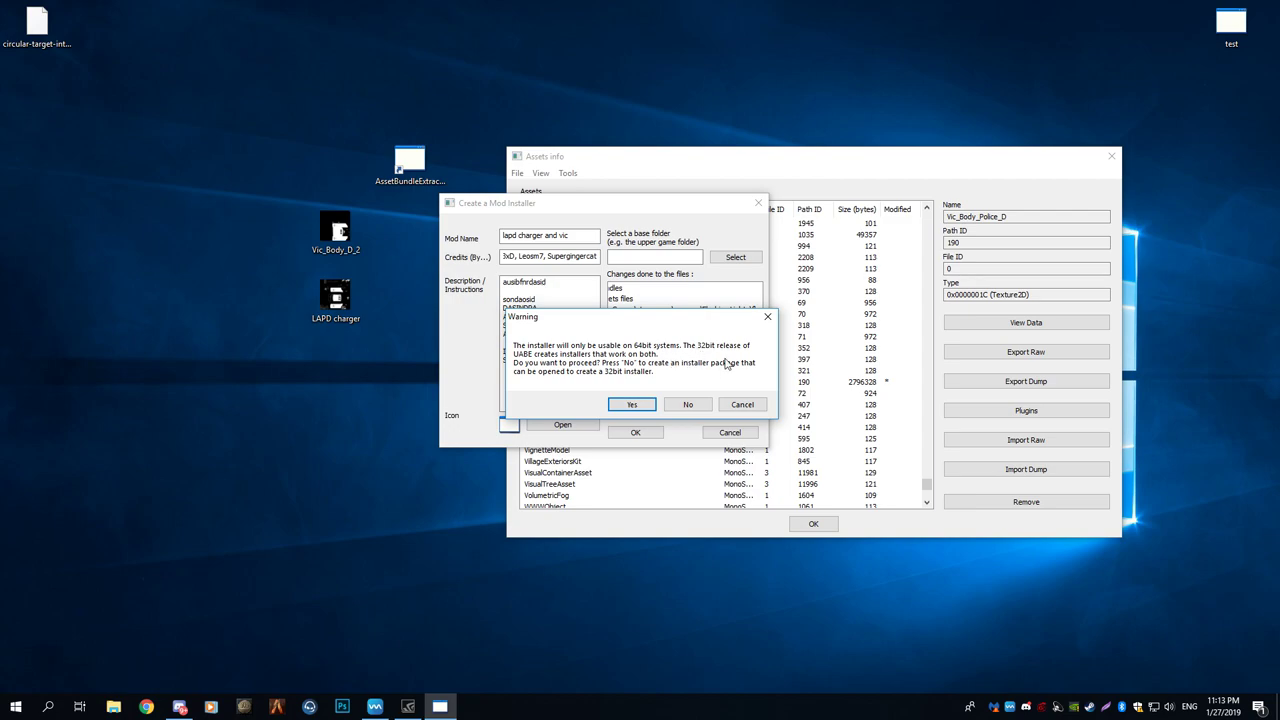
left_click(632, 405)
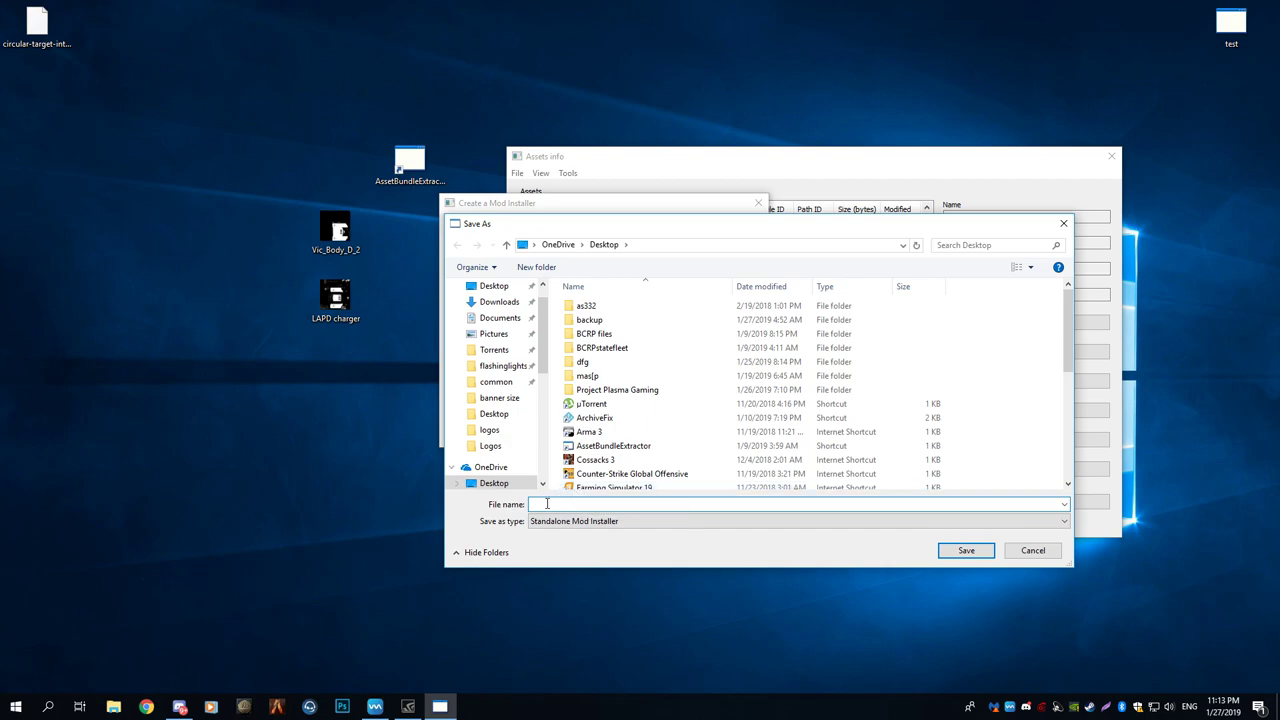
Step: Try to save the standalone mod installer to the OneDrive Desktop folder as "LAPD MODPACK"
type("LAPD MODPACK")
key("Return")
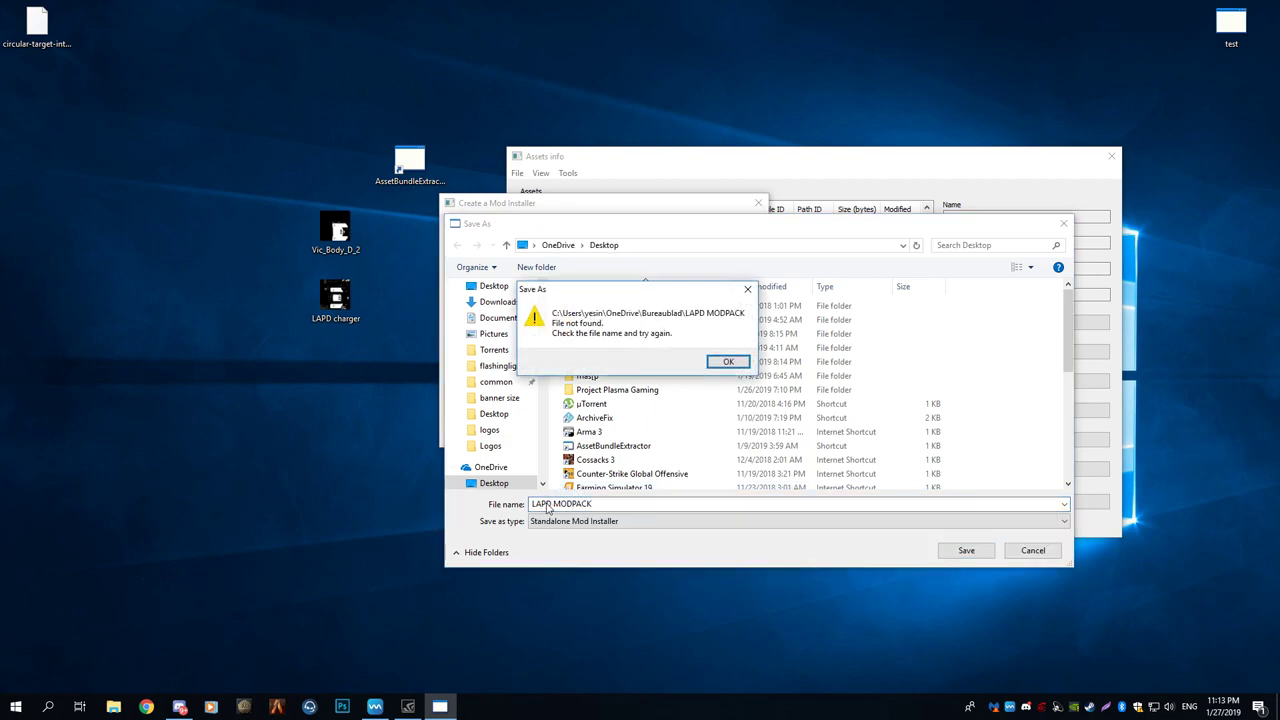
left_click(729, 362)
left_click(613, 503)
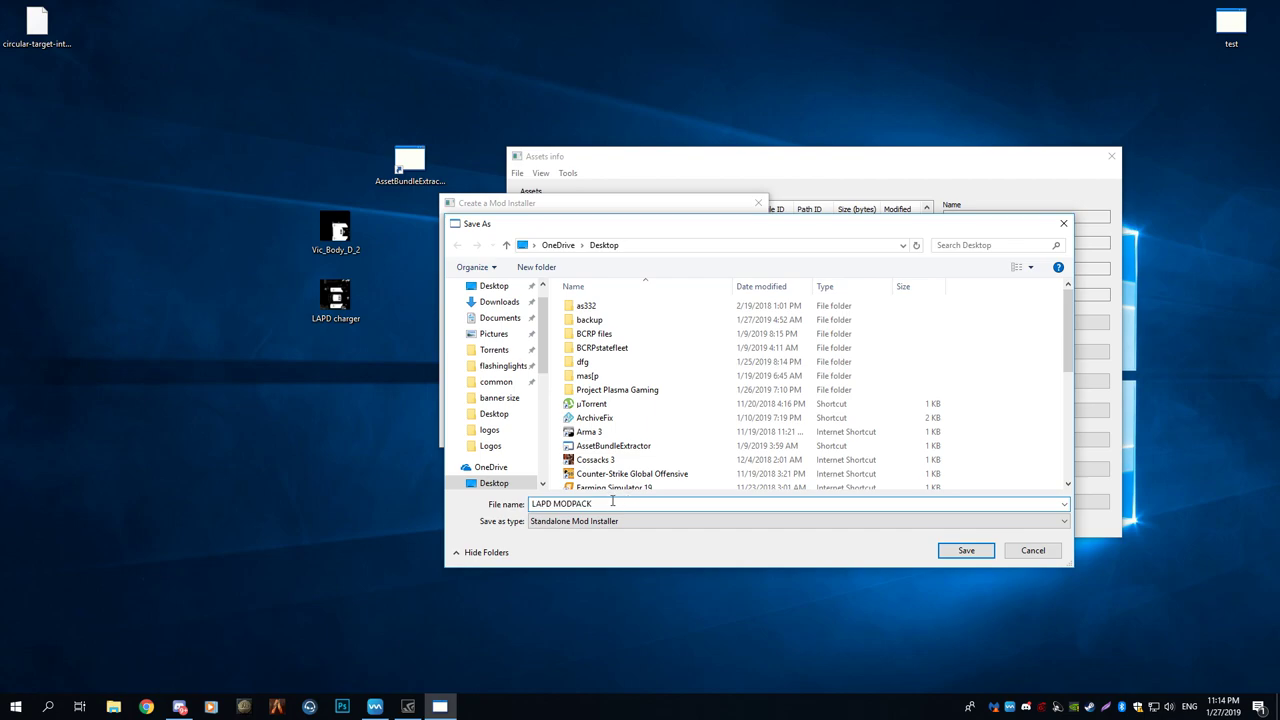
left_click(942, 548)
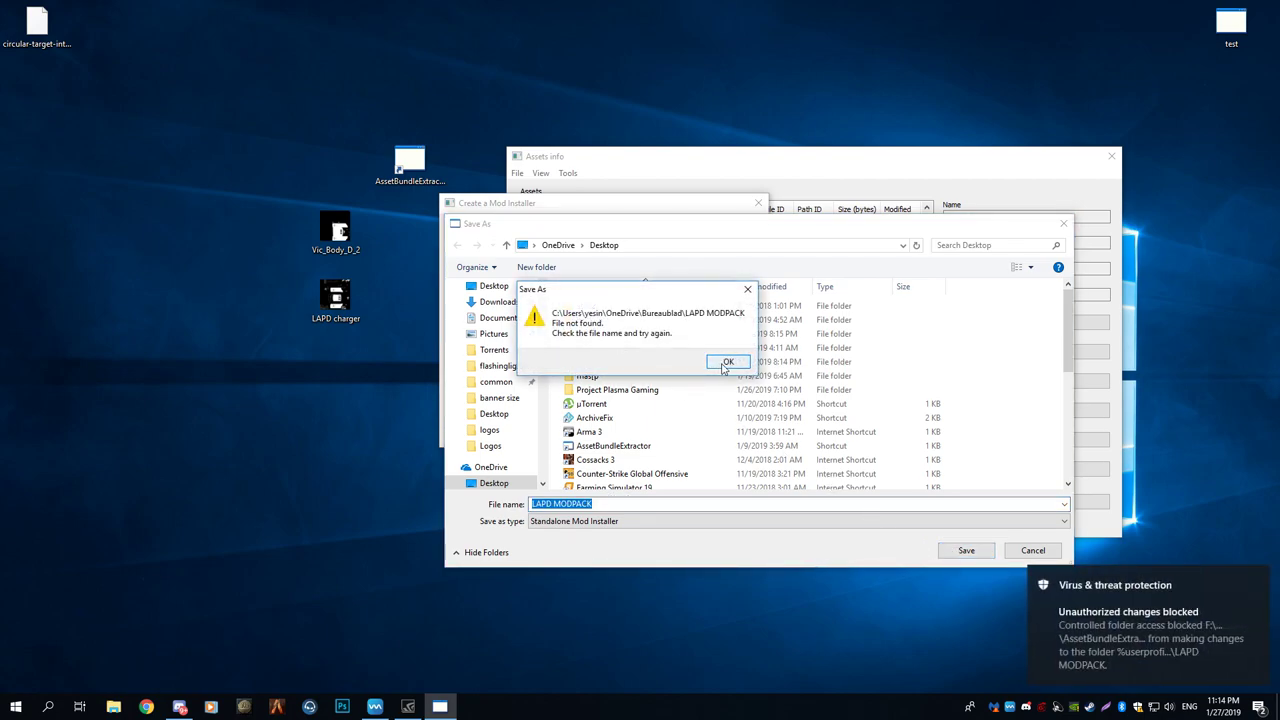
left_click(727, 364)
key("Return")
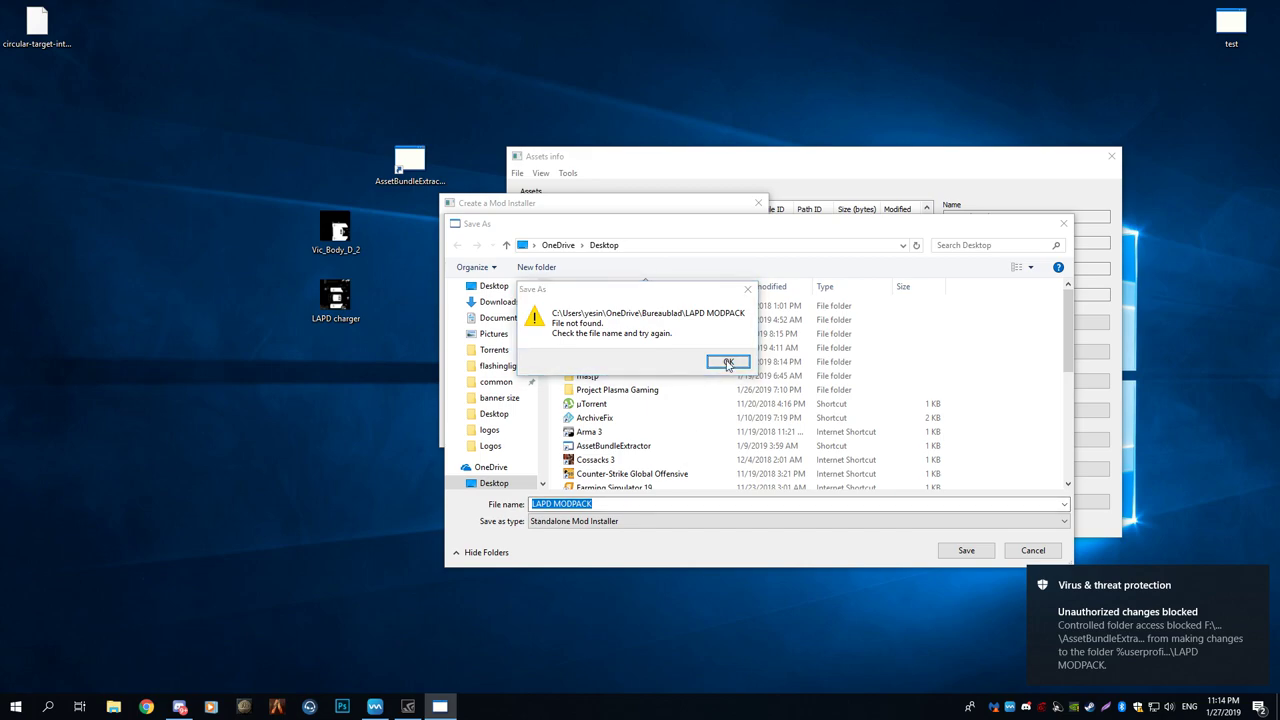
left_click(727, 364)
Step: Try to save the installer in the same Desktop folder as "LAPD MODPACK123123"
left_click(606, 503)
type("123123")
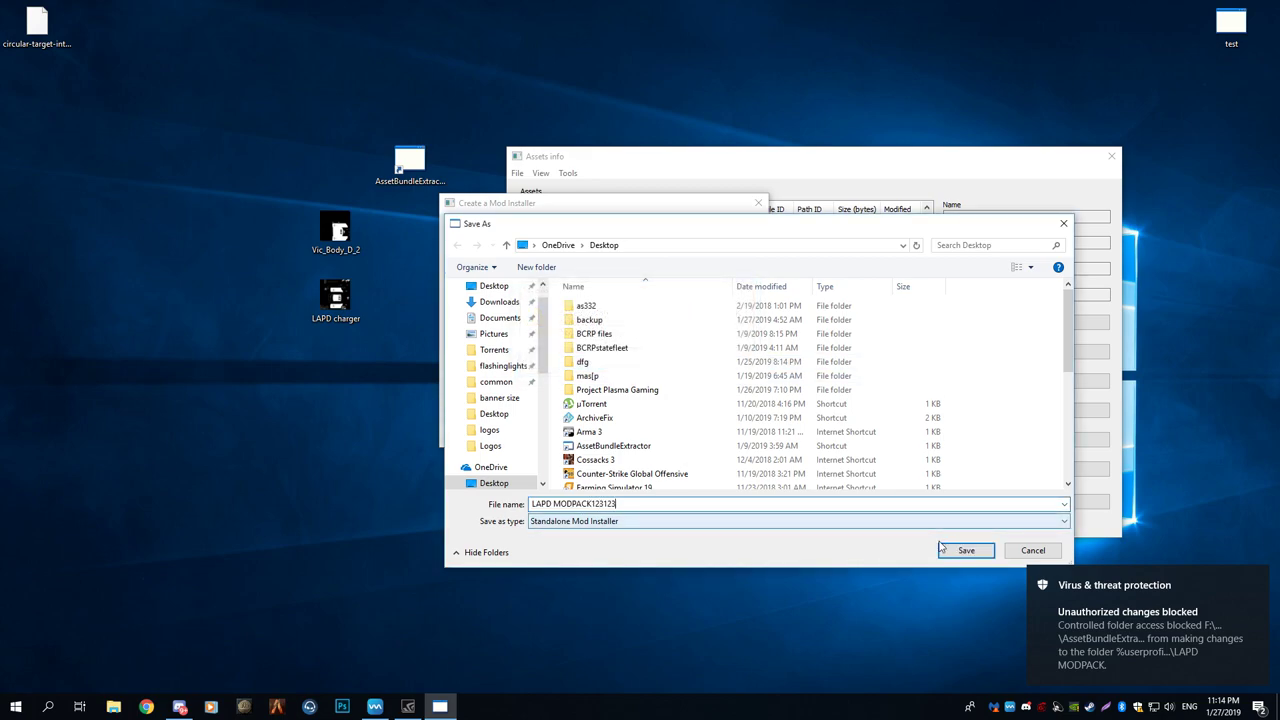
key("Return")
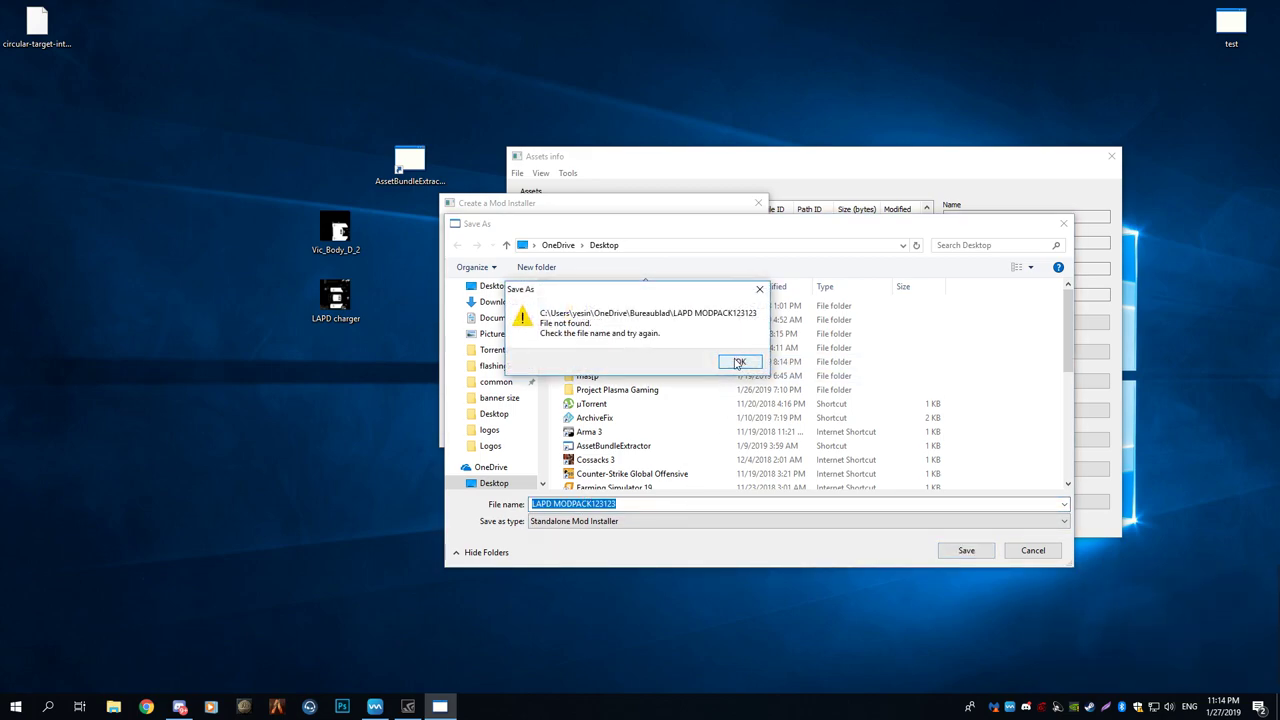
left_click(738, 363)
Step: Save the standalone mod installer in the Torrents folder under the name "lapd charger and vic"
scroll(500, 330, "up", 1)
left_click(494, 312)
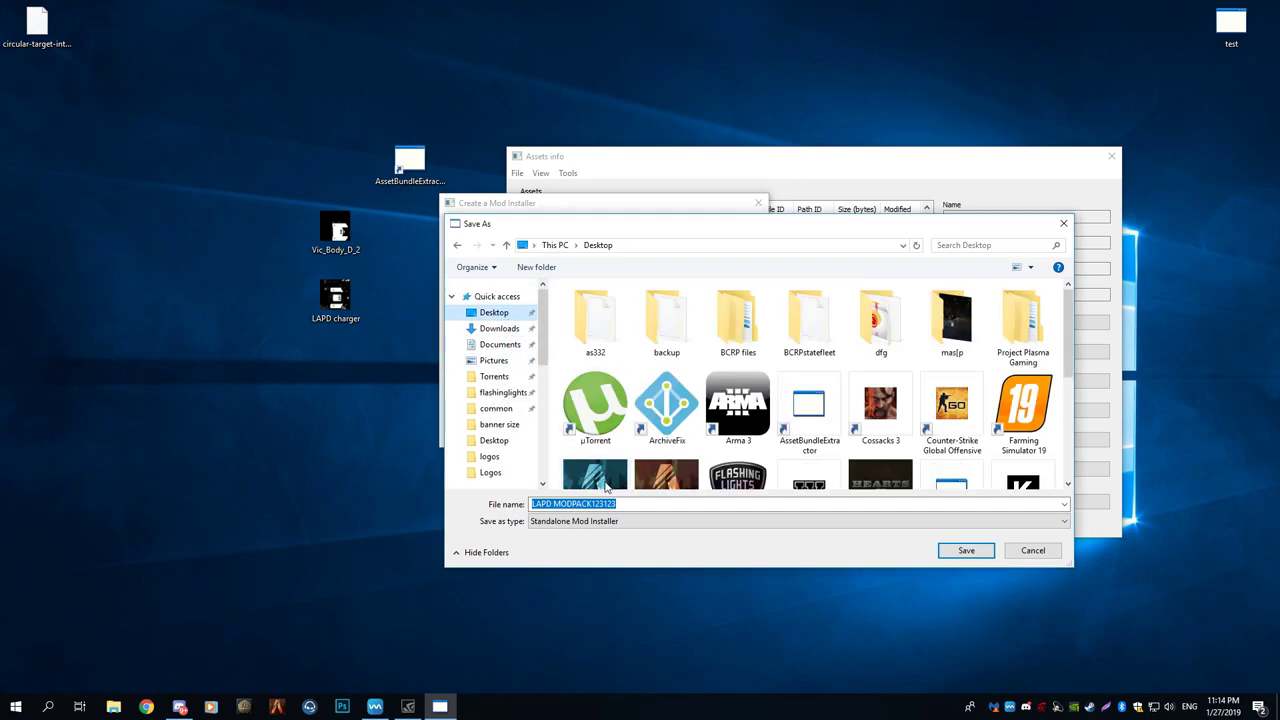
left_click(606, 500)
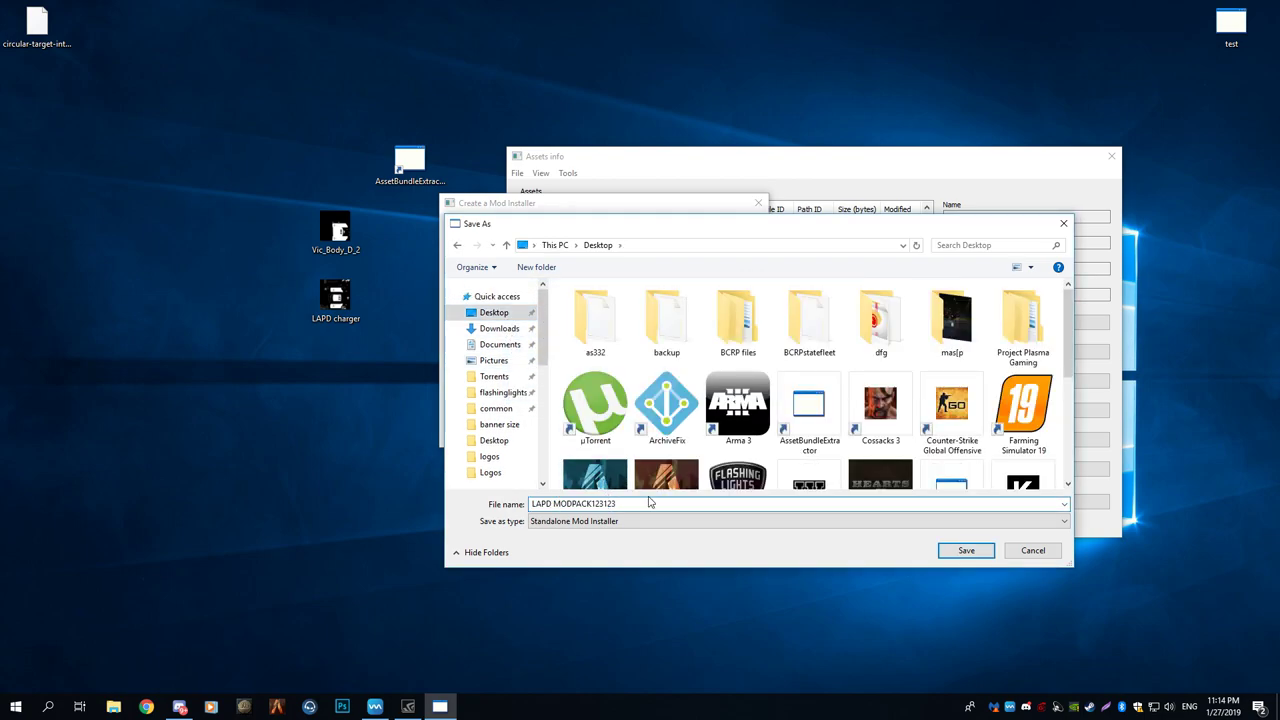
left_click_drag(644, 504, 540, 492)
left_click_drag(768, 222, 969, 231)
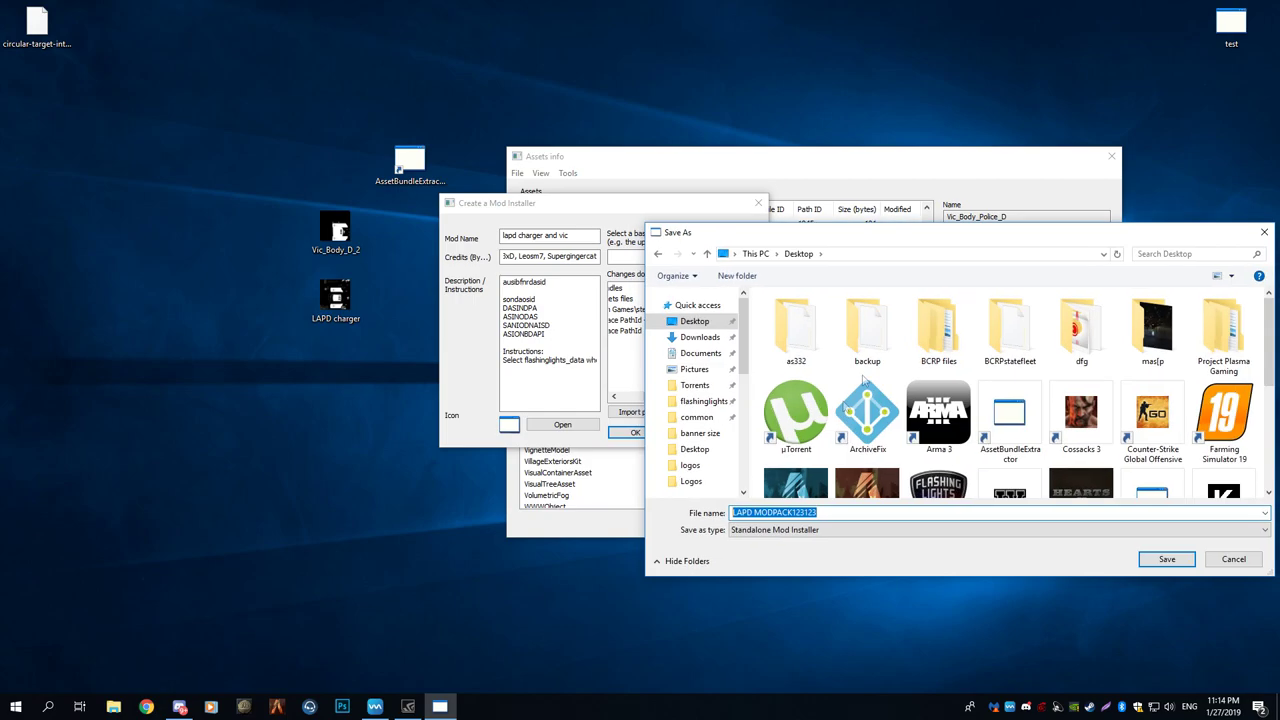
type("la")
left_click(697, 385)
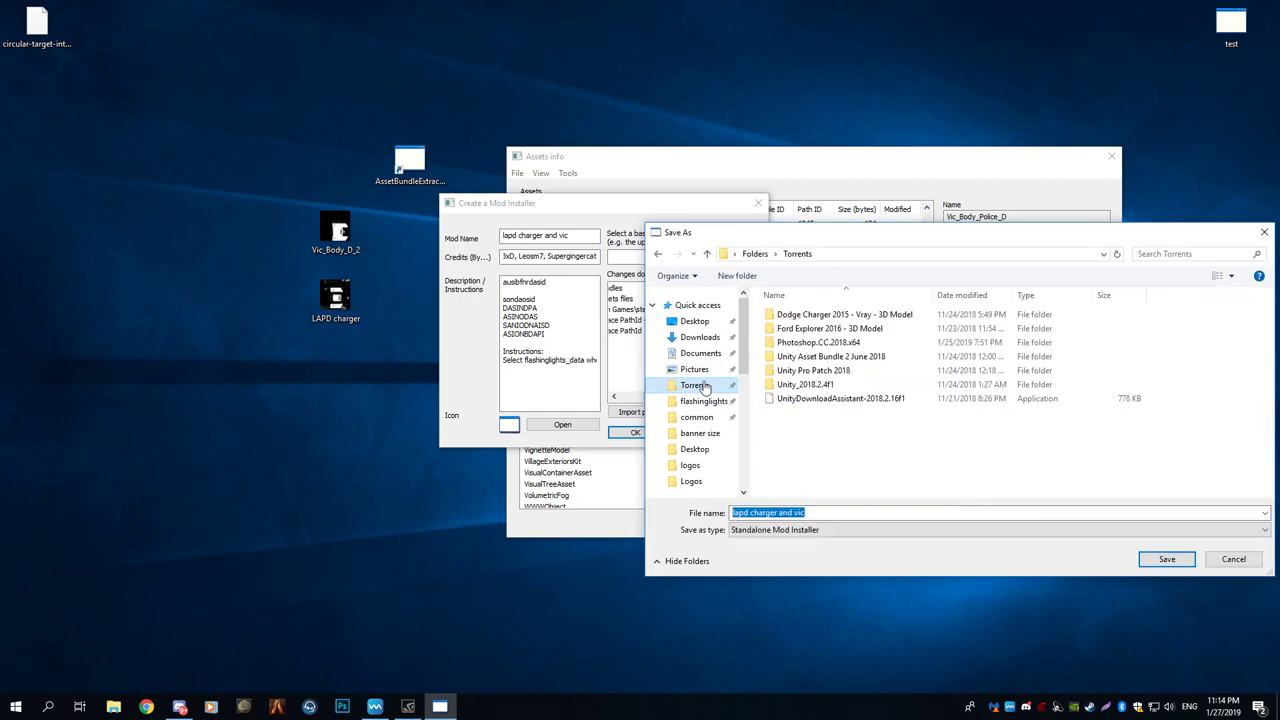
left_click(1166, 559)
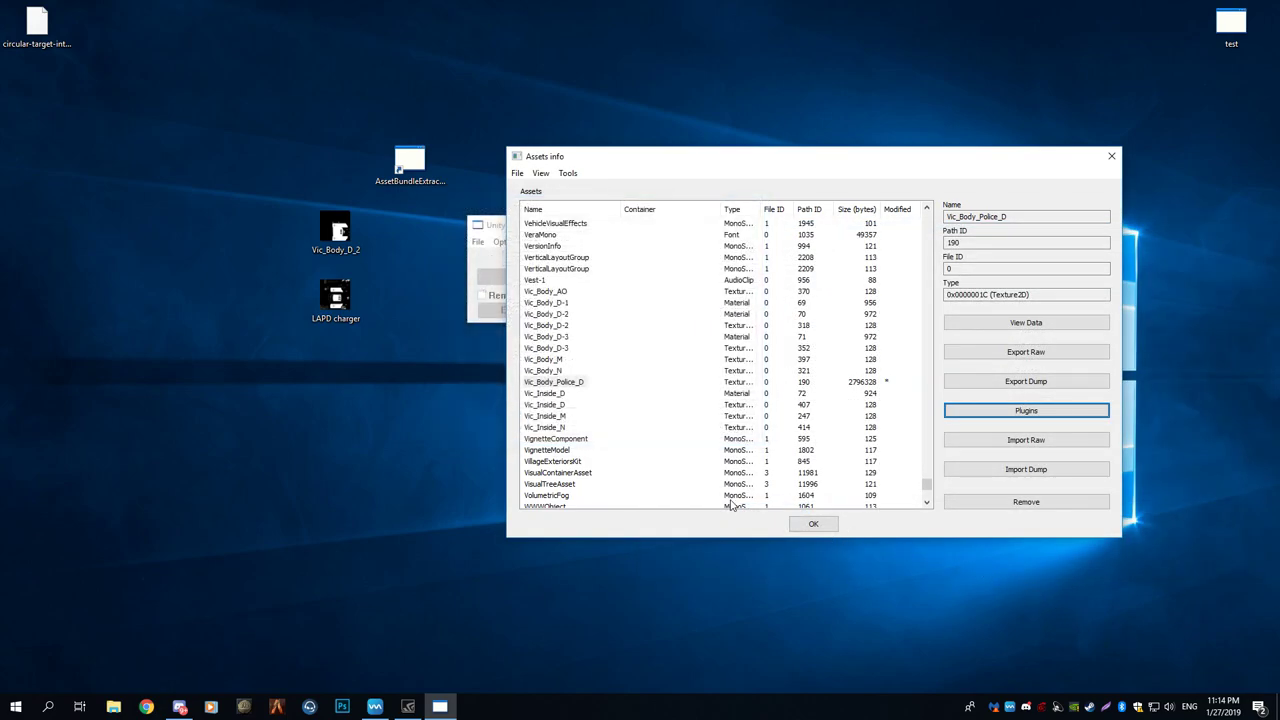
Step: Use File Explorer to bring the "lapd charger and vic" installer onto the desktop
left_click_drag(594, 166, 355, 116)
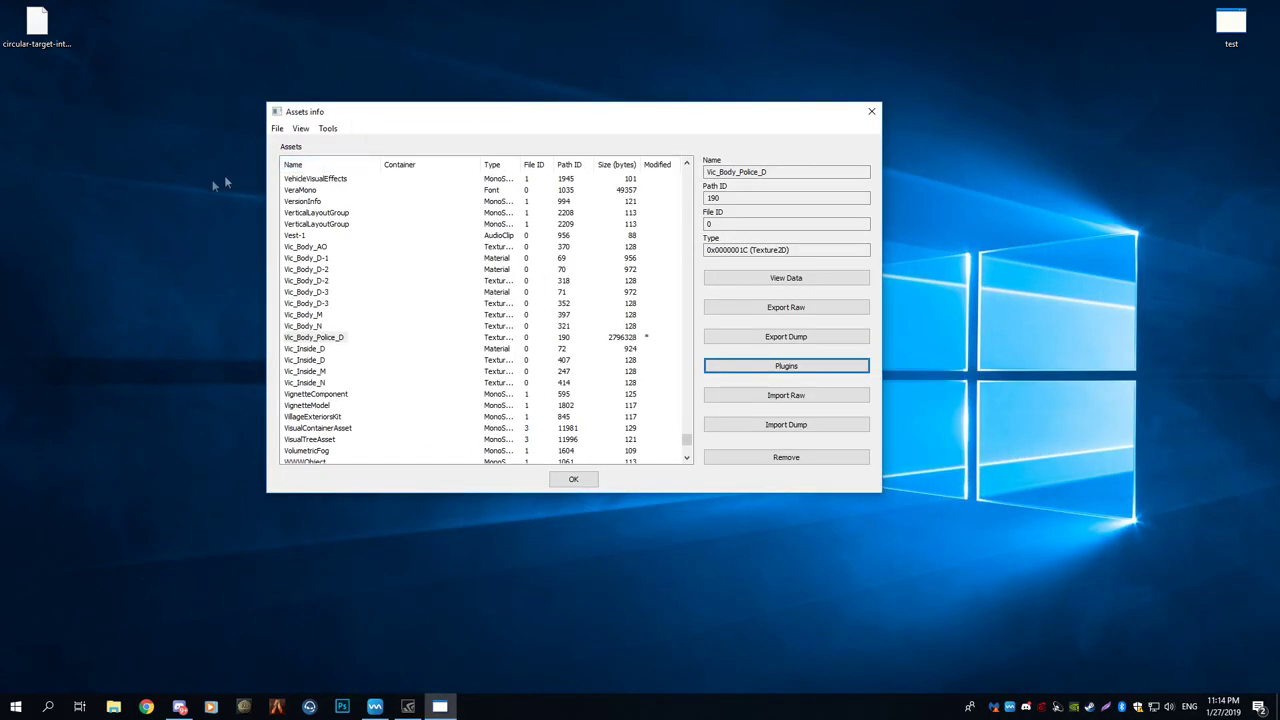
left_click(113, 706)
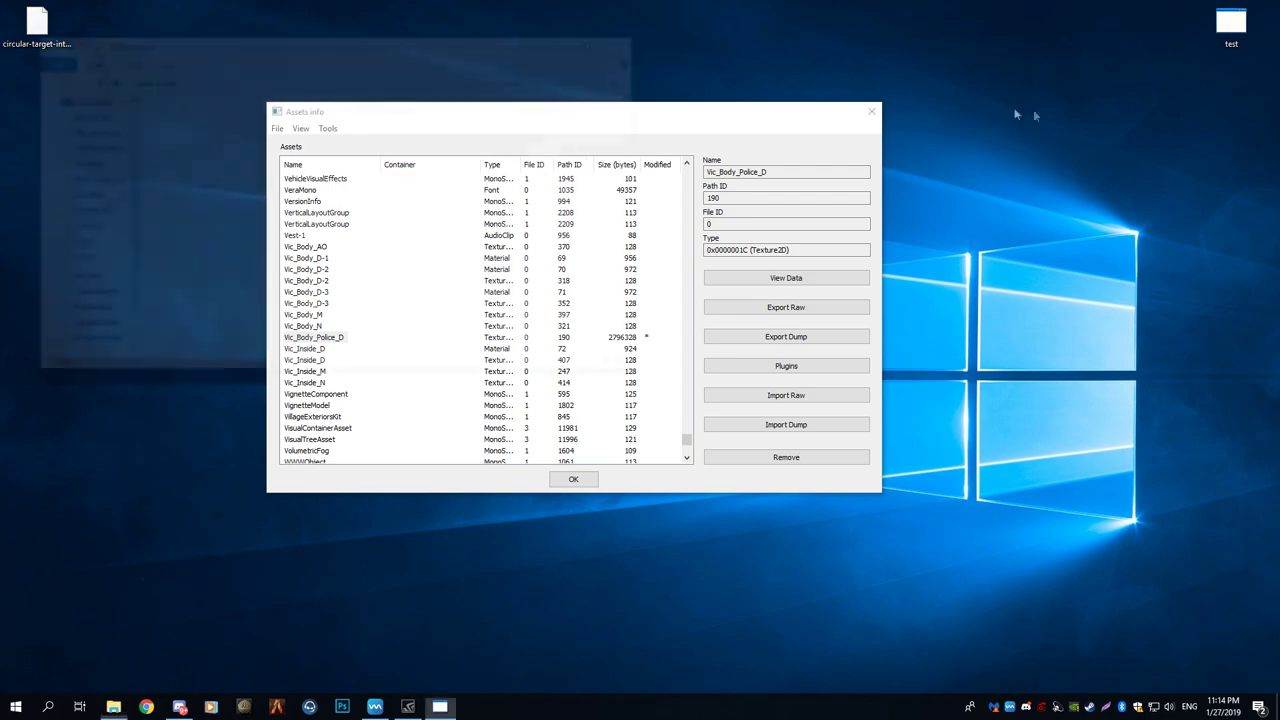
left_click_drag(273, 50, 0, 50)
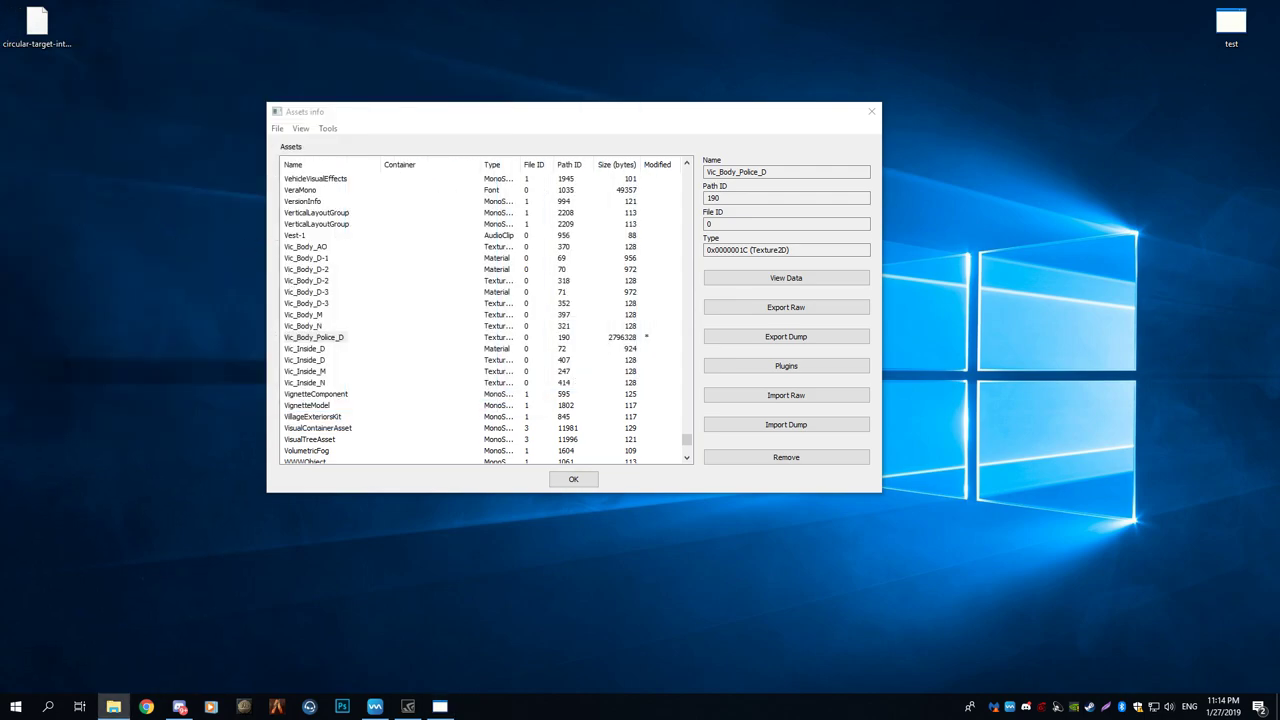
left_click_drag(157, 375, 243, 370)
left_click_drag(247, 300, 240, 165)
left_click(66, 442)
left_click(179, 707)
left_click_drag(372, 112, 563, 100)
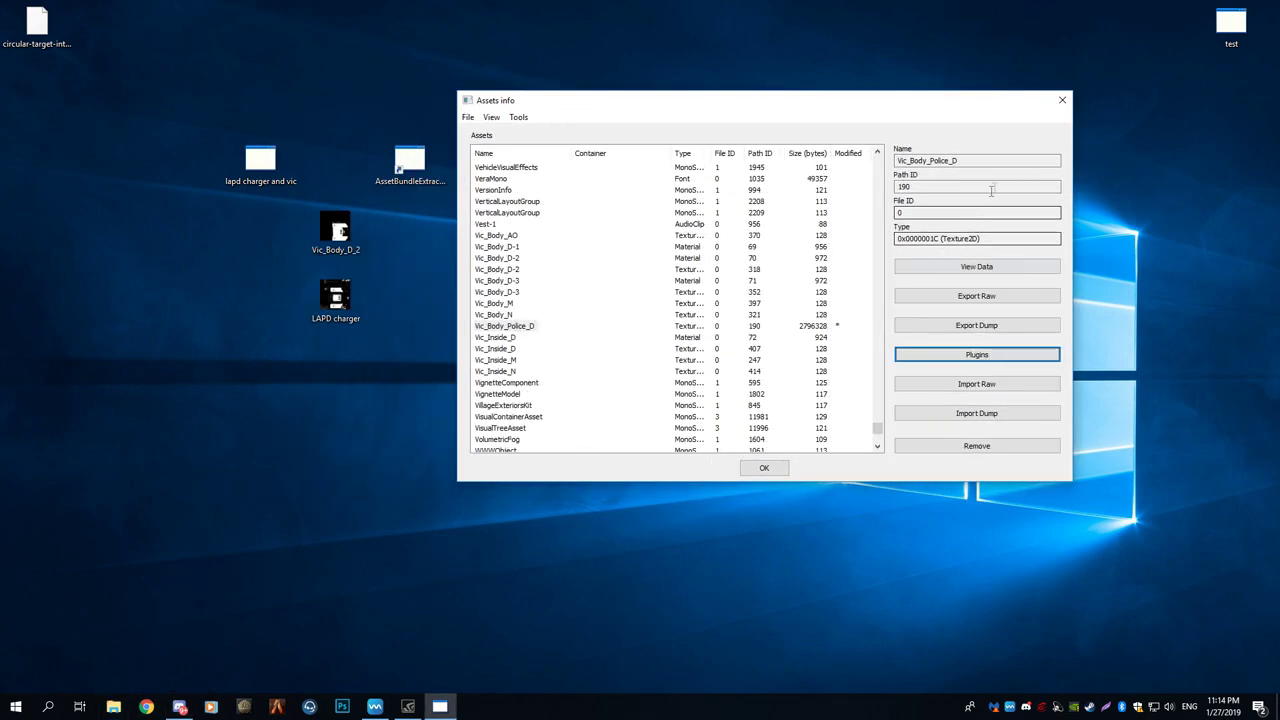
Step: Place the installer below the LAPD charger image on the desktop and close the assets list without saving the changes
left_click_drag(246, 180, 290, 524)
left_click(1062, 100)
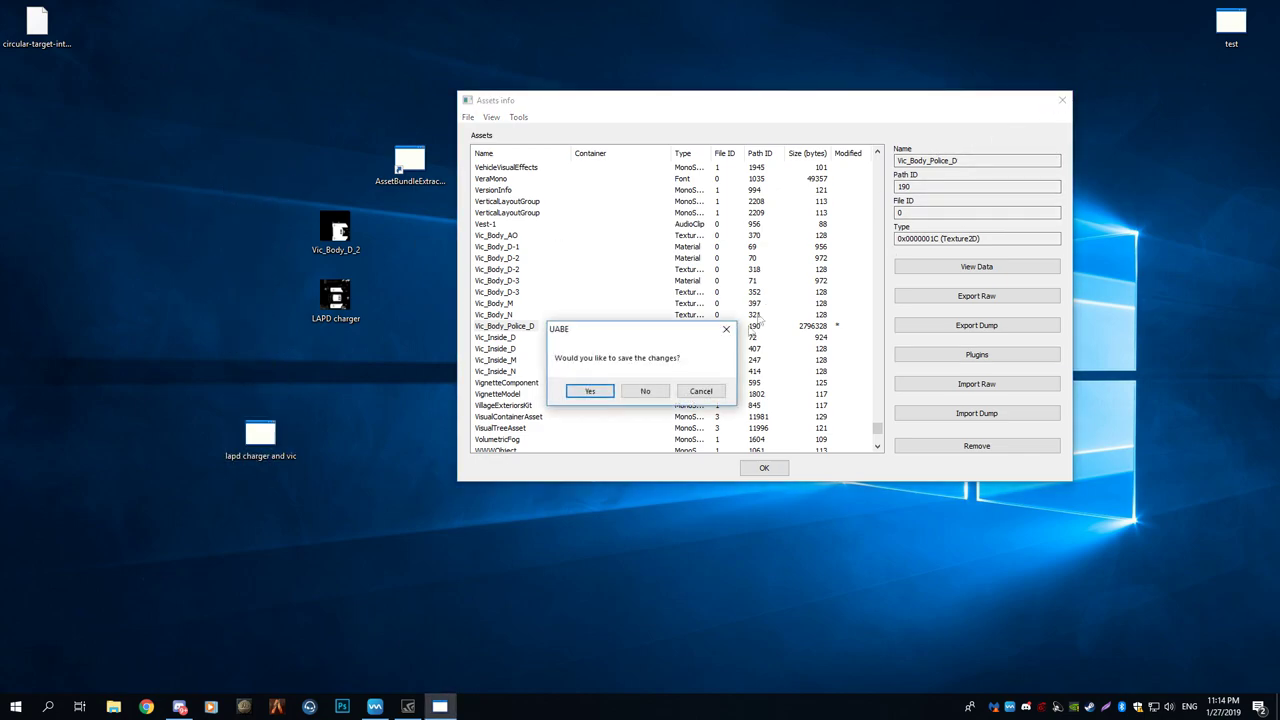
left_click(645, 391)
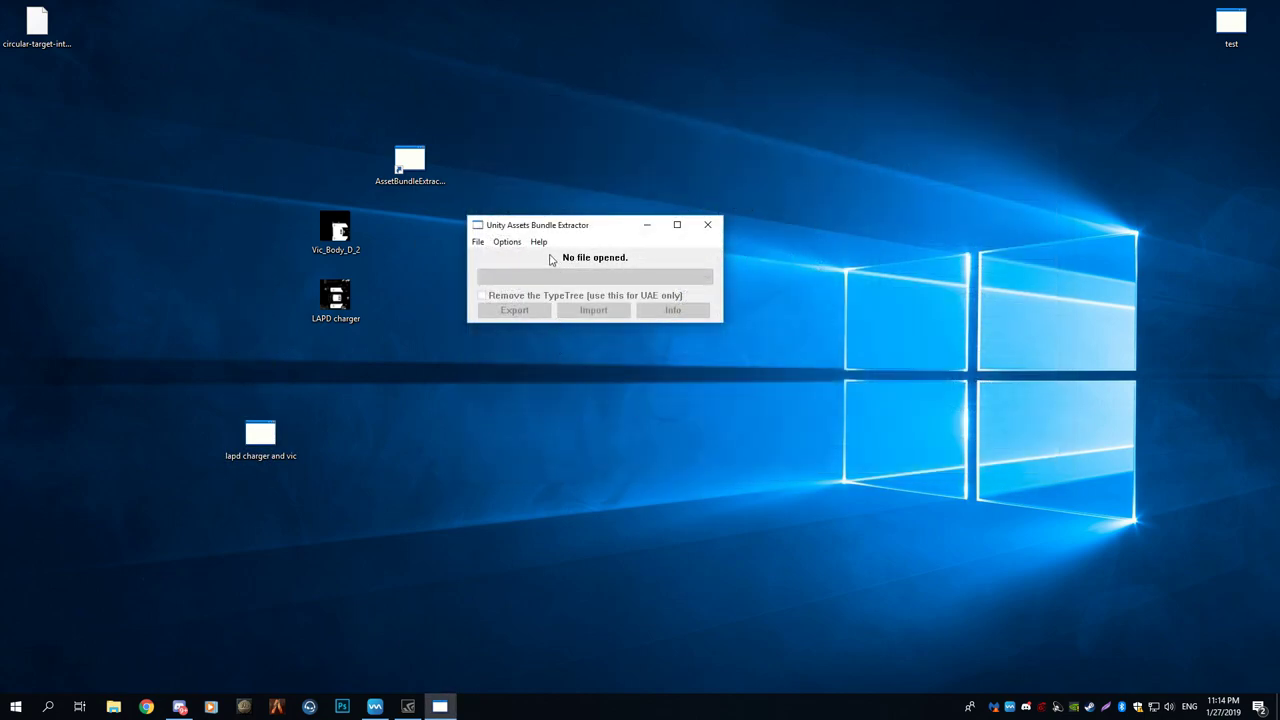